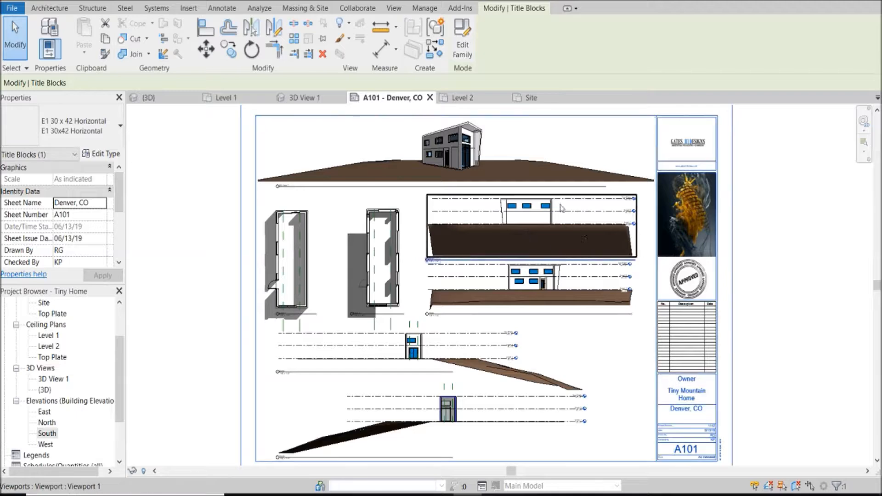
# Step: Examine the rendered views, elevations and title block on the A101 Denver, CO sheet
pyautogui.scroll(5, 483, 146)
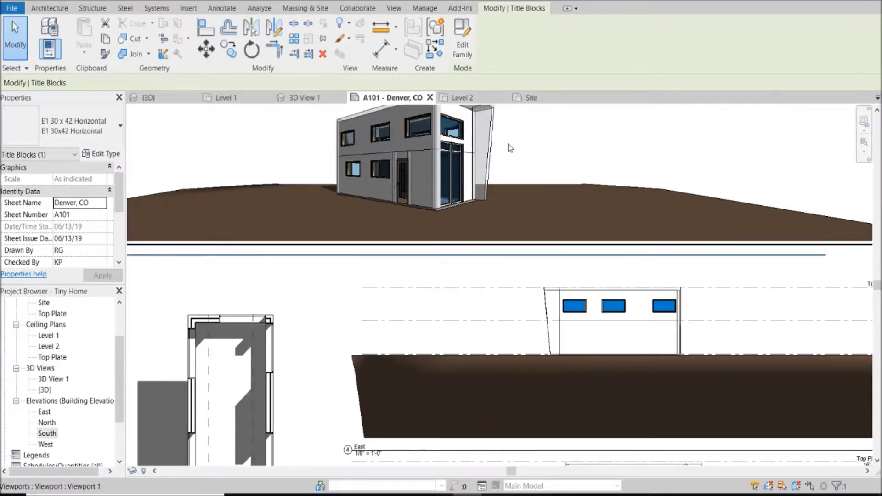
pyautogui.scroll(-3, 509, 148)
pyautogui.scroll(-2, 445, 164)
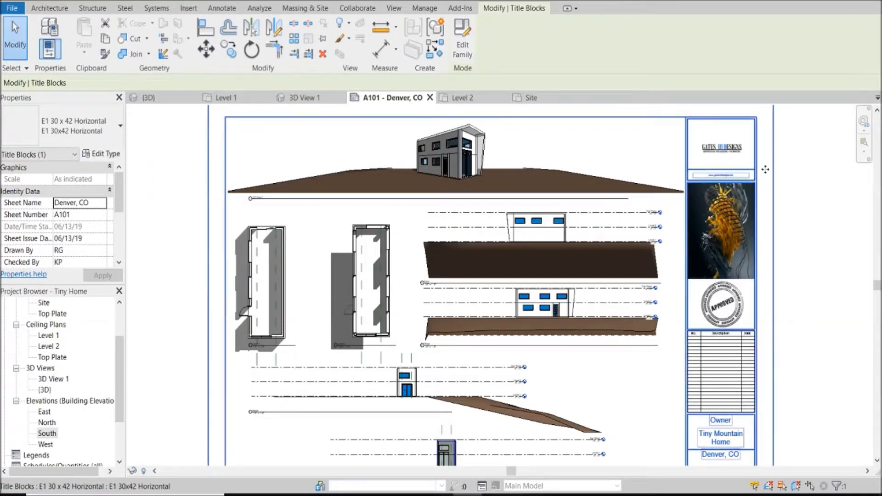
pyautogui.scroll(4, 735, 177)
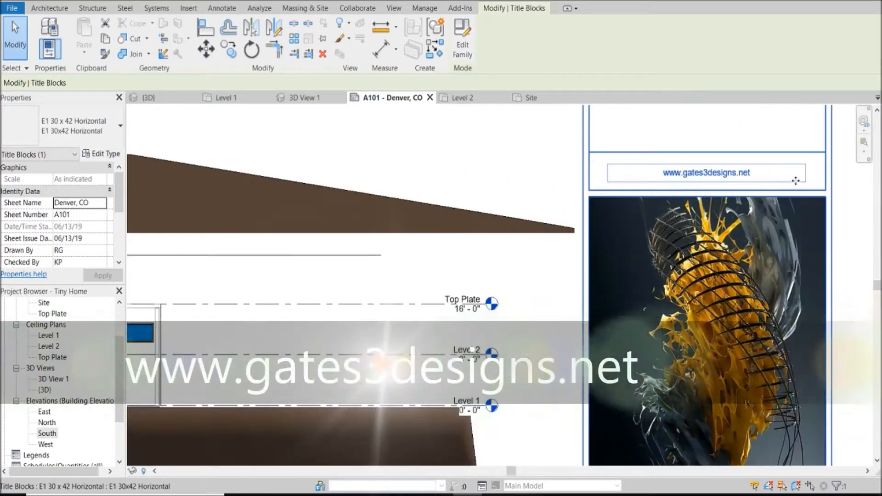
pyautogui.scroll(-2, 801, 174)
pyautogui.scroll(-2, 594, 175)
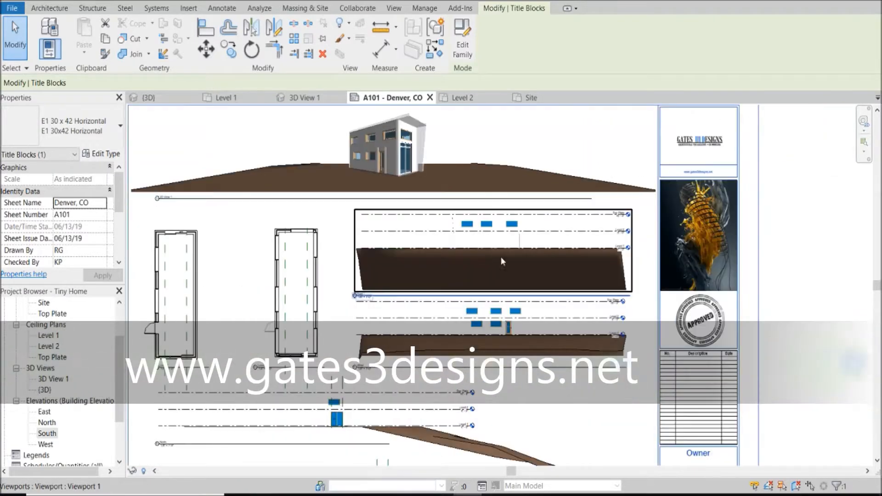
pyautogui.scroll(-2, 521, 144)
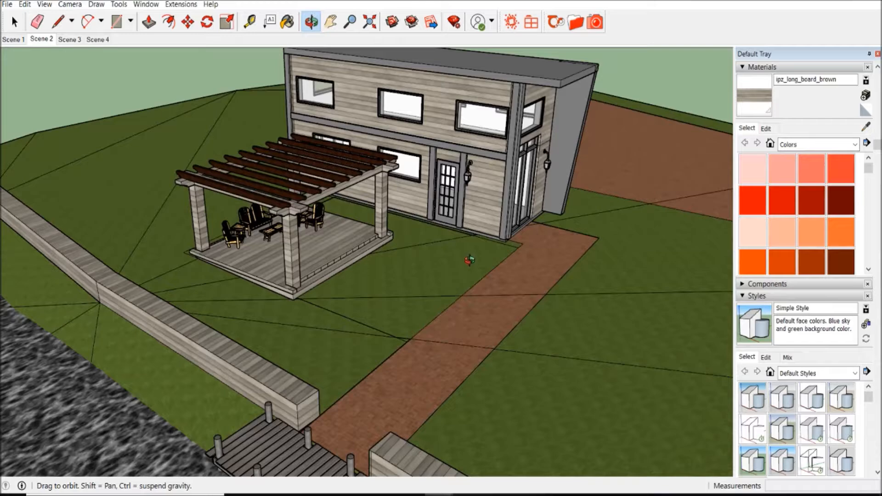
# Step: Switch to SketchUp and inspect the textured tiny home with its pergola, path and dock
pyautogui.moveTo(468, 260); pyautogui.dragTo(534, 225)
pyautogui.moveTo(451, 145); pyautogui.dragTo(434, 192)
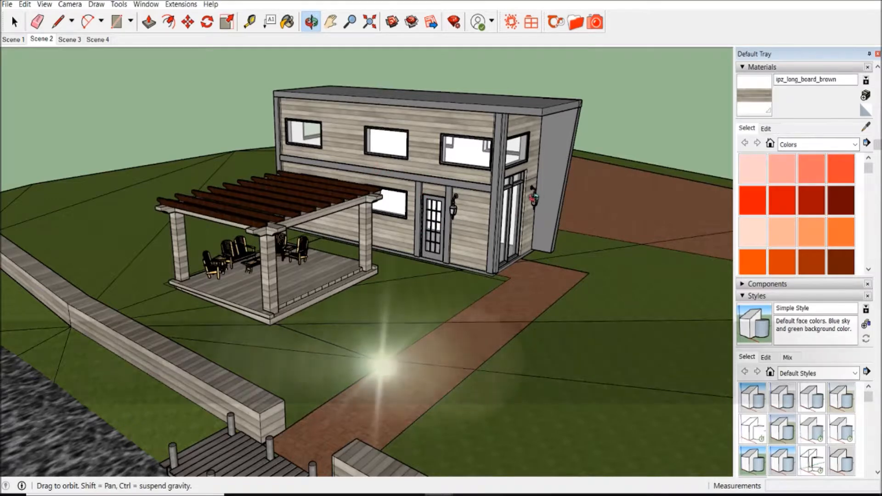
pyautogui.moveTo(321, 171); pyautogui.dragTo(432, 209)
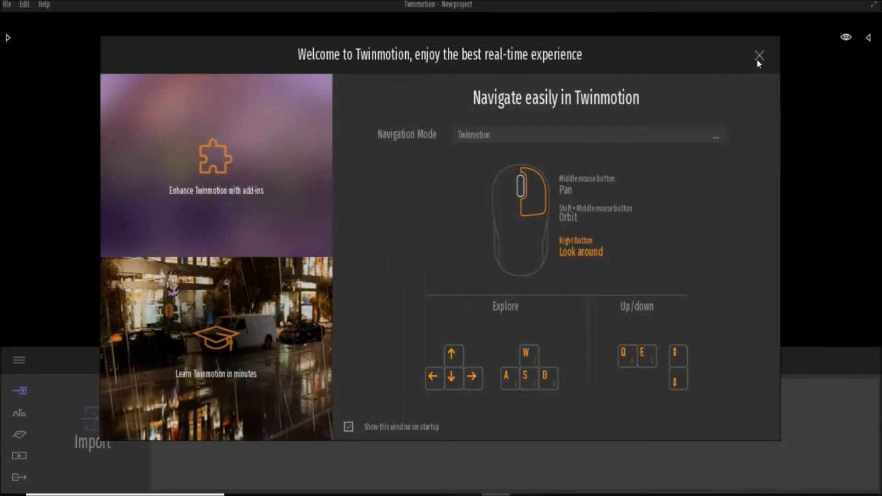
# Step: Switch to Twinmotion, dismiss the welcome window, and start a landscape model import, browsing the Desktop's SketchUp folder
pyautogui.click(757, 60)
pyautogui.click(93, 420)
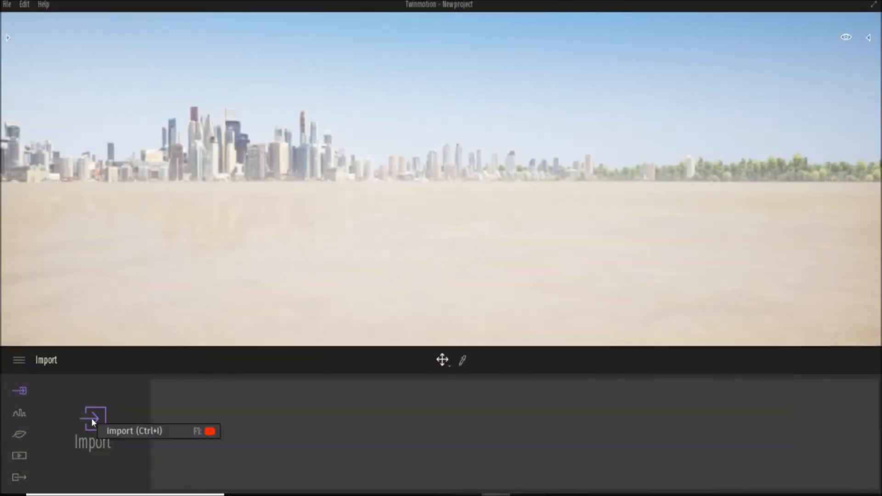
pyautogui.click(444, 209)
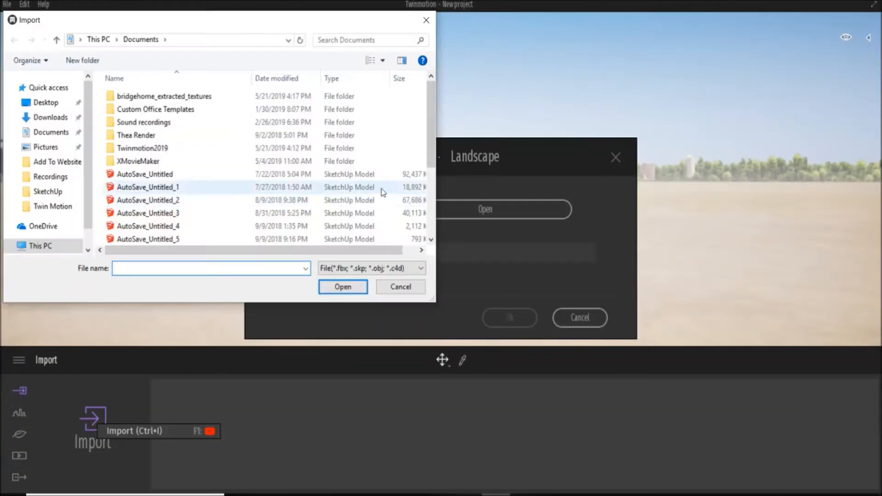
pyautogui.click(45, 102)
pyautogui.doubleClick(133, 214)
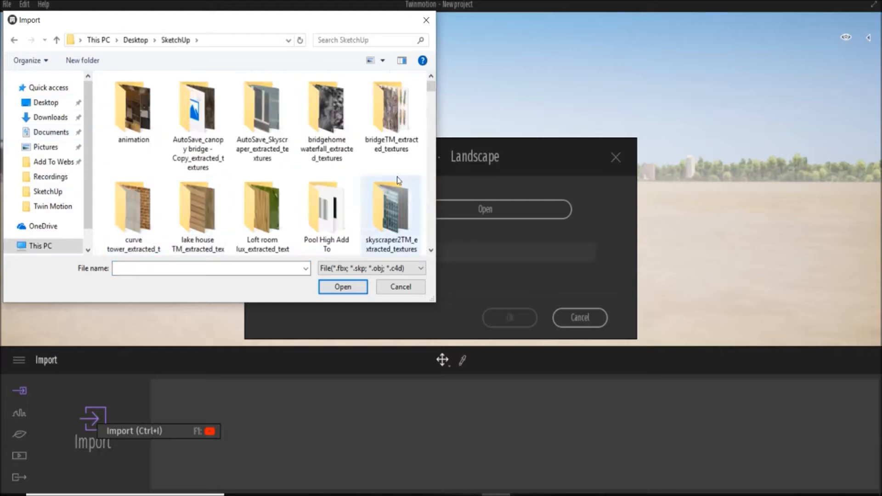
pyautogui.moveTo(431, 92); pyautogui.dragTo(419, 138)
pyautogui.scroll(-5, 413, 140)
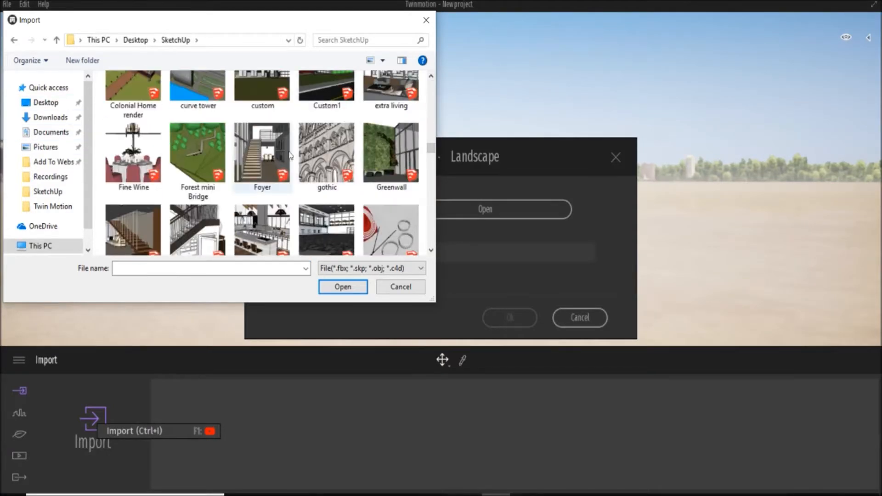
pyautogui.scroll(-15, 267, 170)
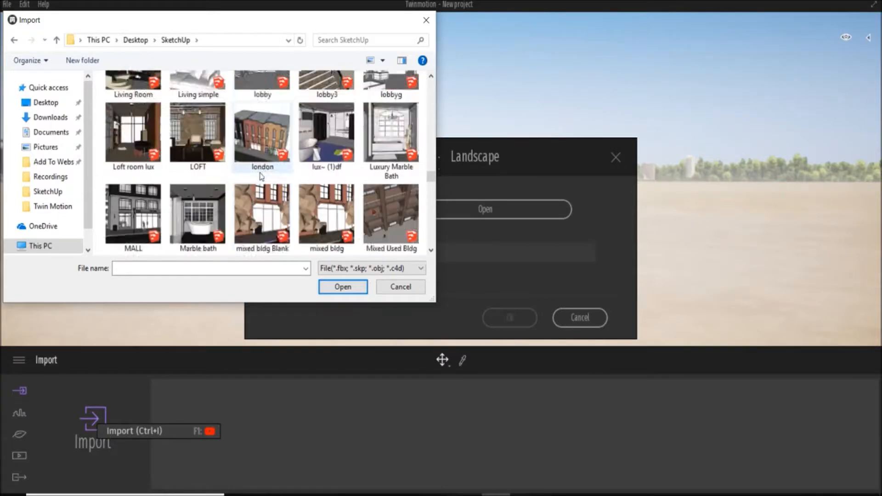
pyautogui.scroll(-10, 259, 175)
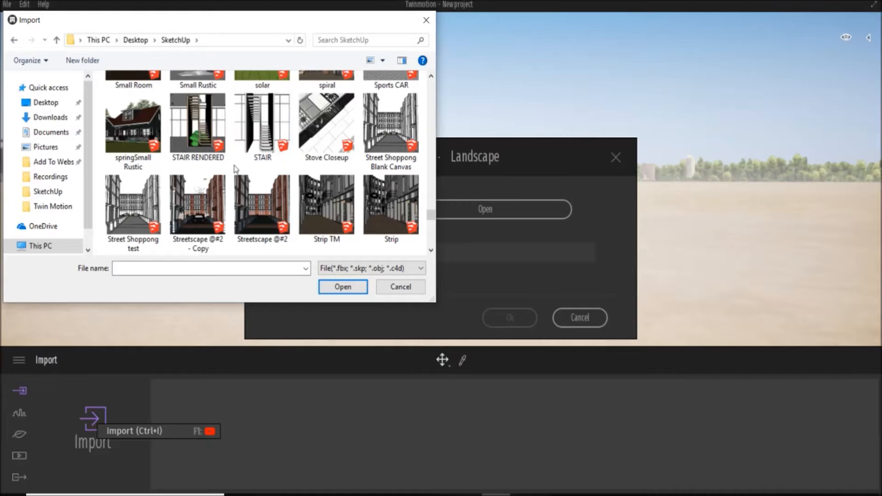
# Step: Choose the tiny homestm SketchUp file, set its import option, and import the model into the scene
pyautogui.scroll(-2, 235, 169)
pyautogui.click(316, 209)
pyautogui.click(344, 287)
pyautogui.click(384, 252)
pyautogui.click(443, 281)
pyautogui.click(545, 297)
pyautogui.click(508, 419)
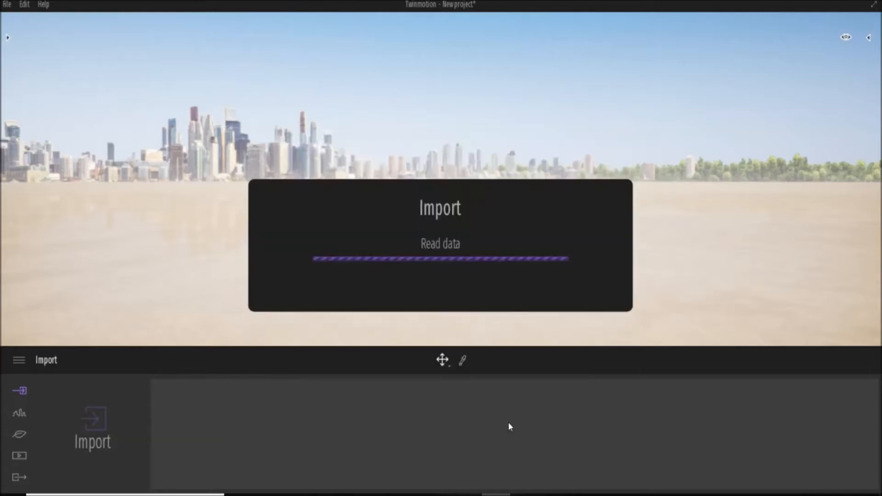
# Step: Examine the imported house, pergola, retaining walls and dock from several angles
pyautogui.scroll(-4, 517, 187)
pyautogui.moveTo(486, 207)
pyautogui.mouseDown(button='right')
pyautogui.moveTo(501, 215)
pyautogui.moveTo(437, 213)
pyautogui.moveTo(505, 221)
pyautogui.moveTo(483, 216)
pyautogui.mouseUp(button='right')
pyautogui.moveTo(569, 175); pyautogui.dragTo(498, 151, button='middle')
pyautogui.scroll(3, 396, 147)
pyautogui.keyDown('shift'); pyautogui.moveTo(396, 147); pyautogui.dragTo(413, 166, button='middle'); pyautogui.keyUp('shift')
pyautogui.keyDown('shift'); pyautogui.moveTo(505, 133); pyautogui.dragTo(473, 177, button='middle'); pyautogui.keyUp('shift')
pyautogui.scroll(2, 451, 111)
pyautogui.scroll(-4, 399, 165)
pyautogui.scroll(-2, 473, 177)
pyautogui.keyDown('shift'); pyautogui.moveTo(411, 168); pyautogui.dragTo(524, 185, button='middle'); pyautogui.keyUp('shift')
pyautogui.scroll(3, 509, 173)
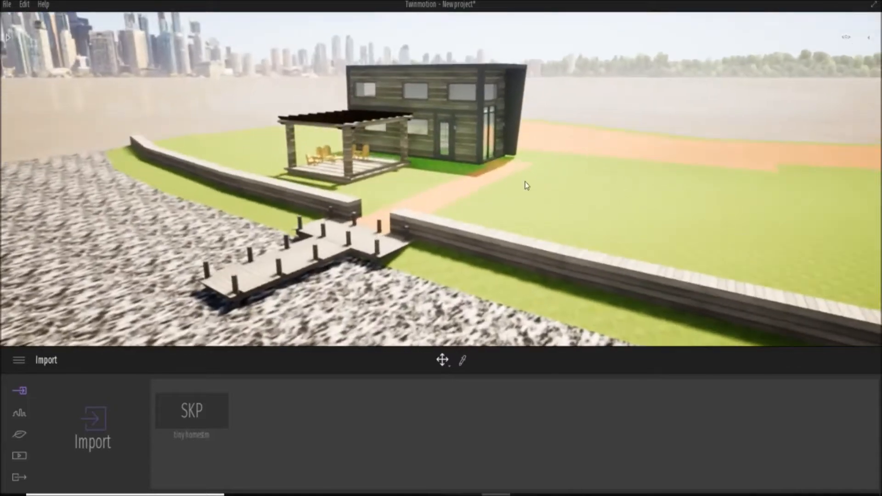
# Step: Set the scene's background picture to Mountains
pyautogui.click(21, 411)
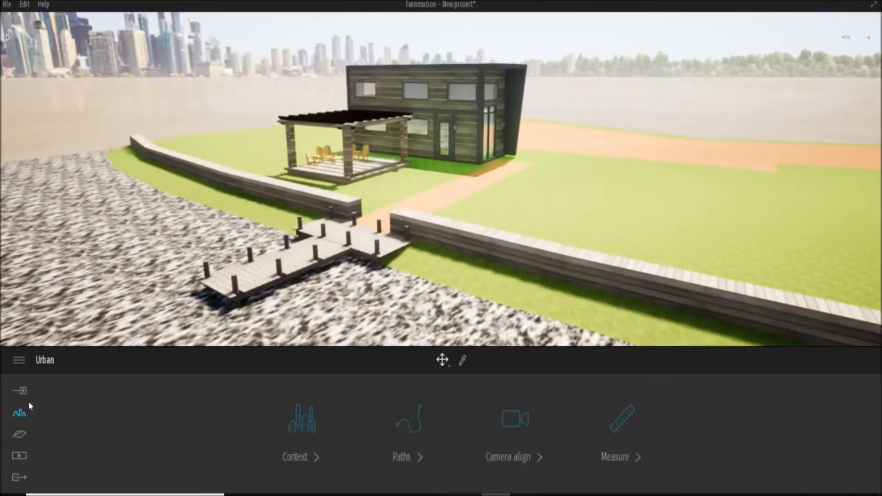
pyautogui.click(426, 423)
pyautogui.click(417, 425)
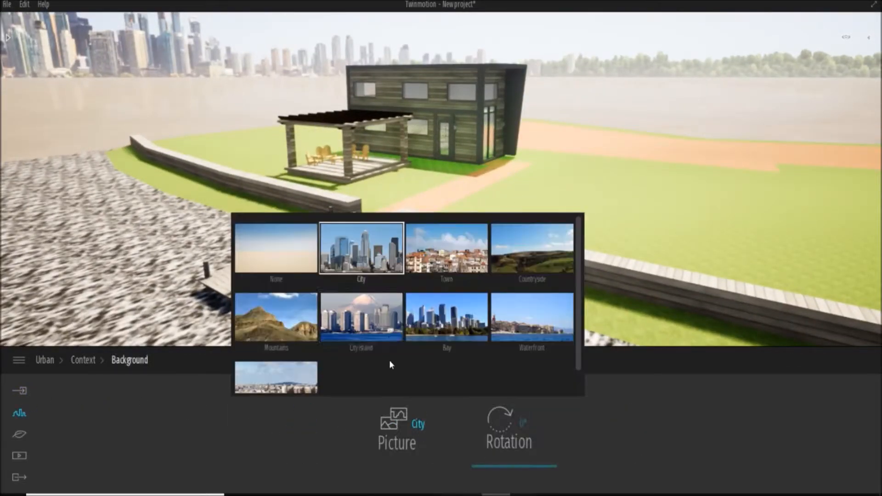
pyautogui.click(544, 268)
pyautogui.click(291, 316)
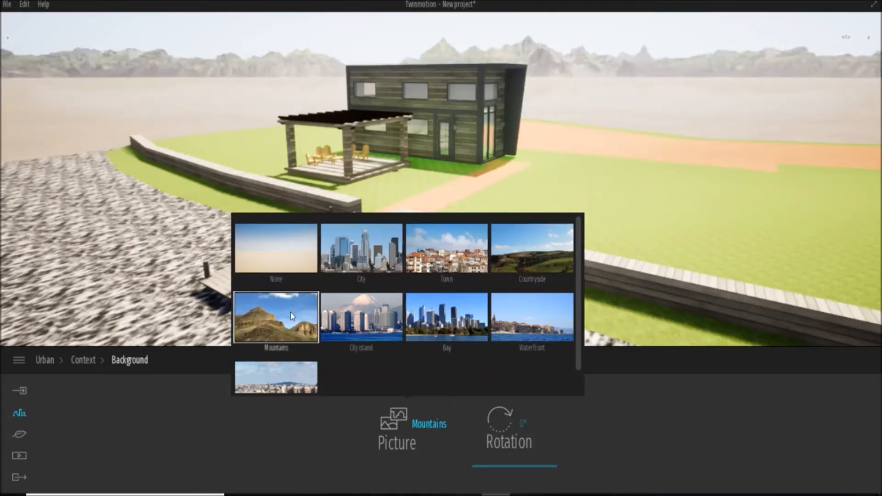
pyautogui.click(310, 455)
# Step: Open the Trees vegetation library and place a Bigleaf maple 1 on the lawn across the path from the pergola
pyautogui.moveTo(418, 227); pyautogui.dragTo(419, 248, button='middle')
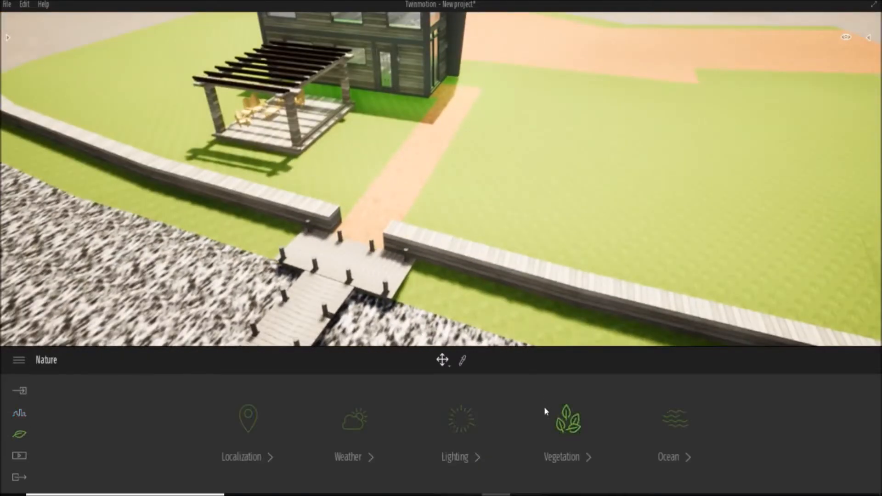
pyautogui.click(568, 418)
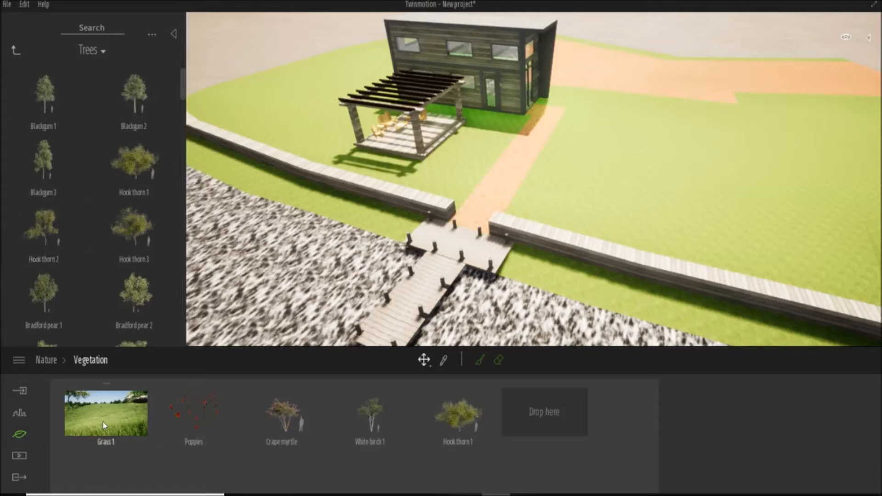
pyautogui.scroll(-3, 539, 171)
pyautogui.scroll(2, 620, 151)
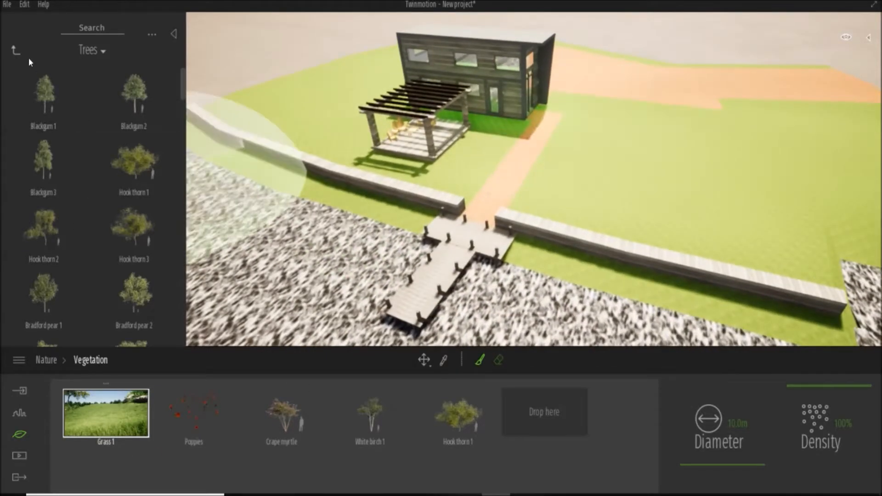
pyautogui.moveTo(133, 170); pyautogui.dragTo(211, 377)
pyautogui.scroll(-2, 119, 251)
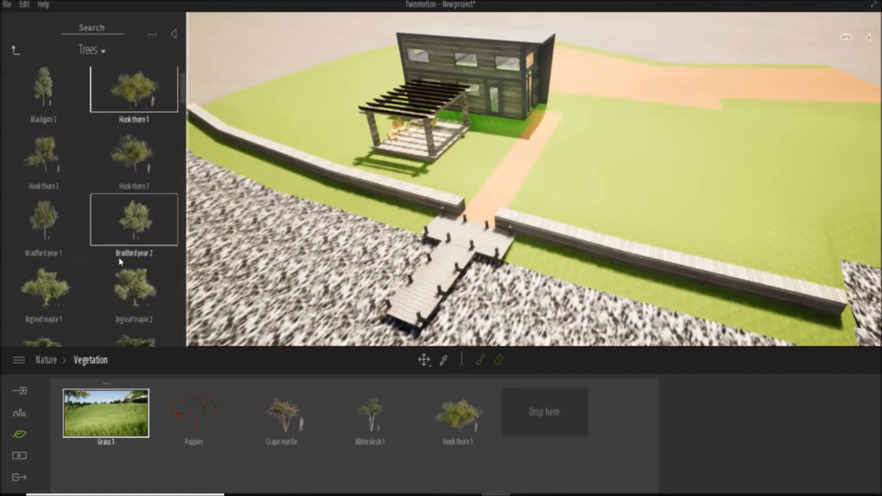
pyautogui.moveTo(58, 230); pyautogui.dragTo(770, 138)
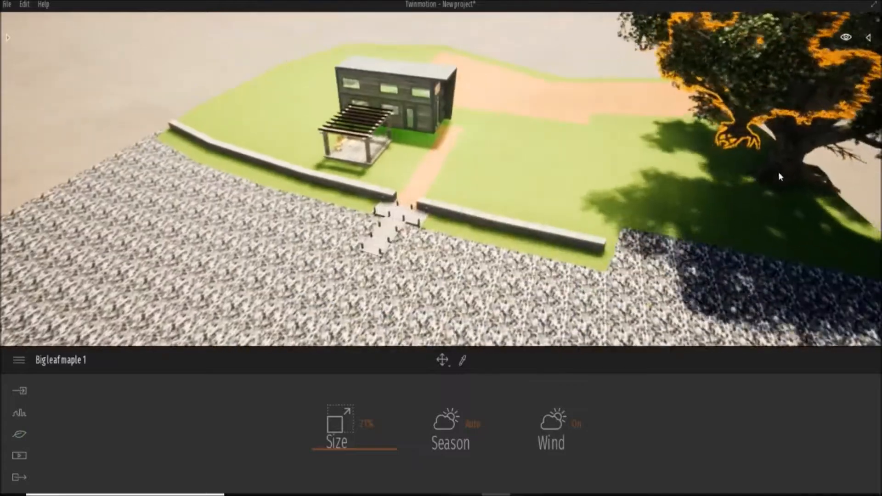
# Step: Add more Bigleaf maple 1 trees on the far lawn, near the pergola-side wall end, and behind the pergola
pyautogui.click(777, 180)
pyautogui.scroll(-2, 643, 156)
pyautogui.scroll(1, 326, 69)
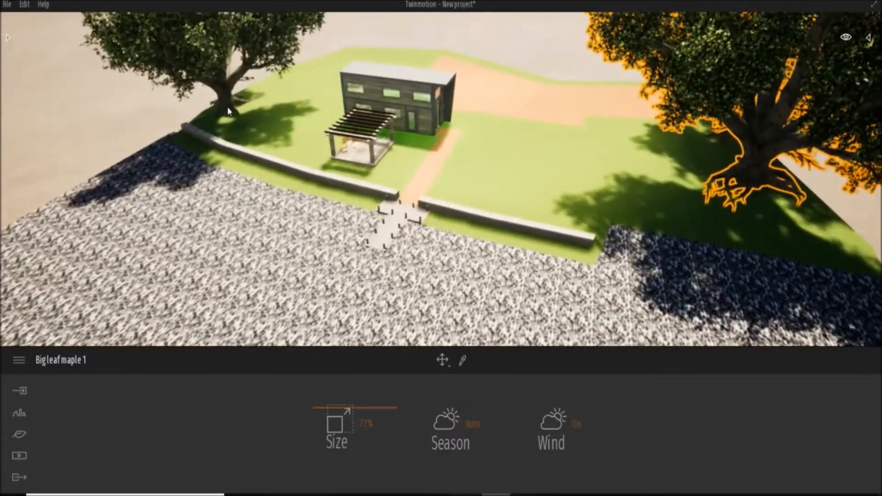
pyautogui.click(217, 116)
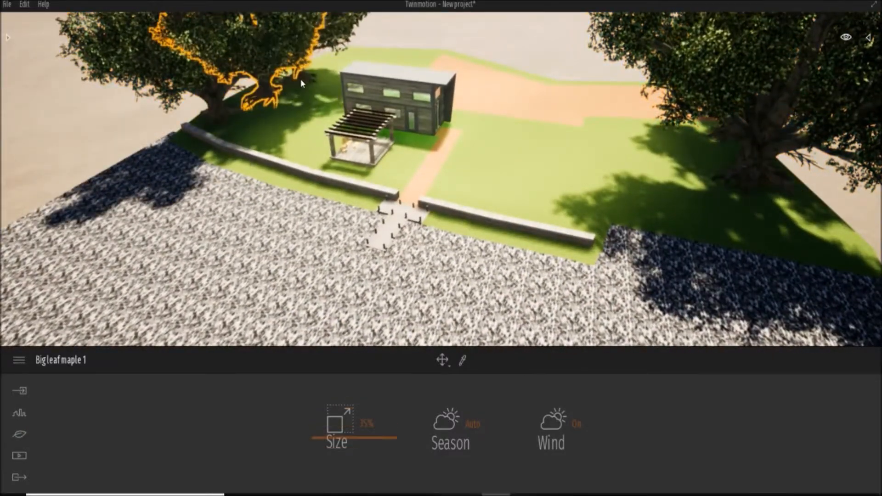
pyautogui.click(317, 69)
pyautogui.scroll(1, 497, 31)
pyautogui.scroll(3, 456, 131)
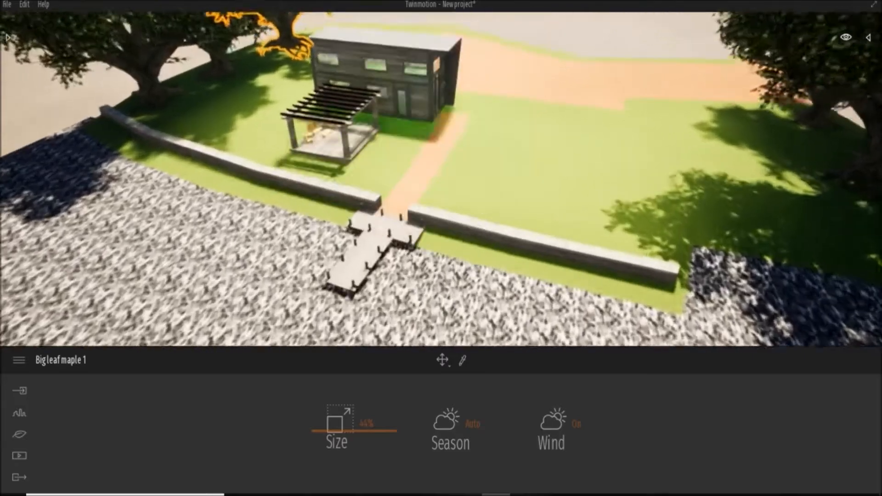
# Step: Plant two more Bigleaf maple 1 trees behind the house beside the brick driveway
pyautogui.scroll(-2, 413, 220)
pyautogui.moveTo(415, 33); pyautogui.dragTo(452, 138, button='middle')
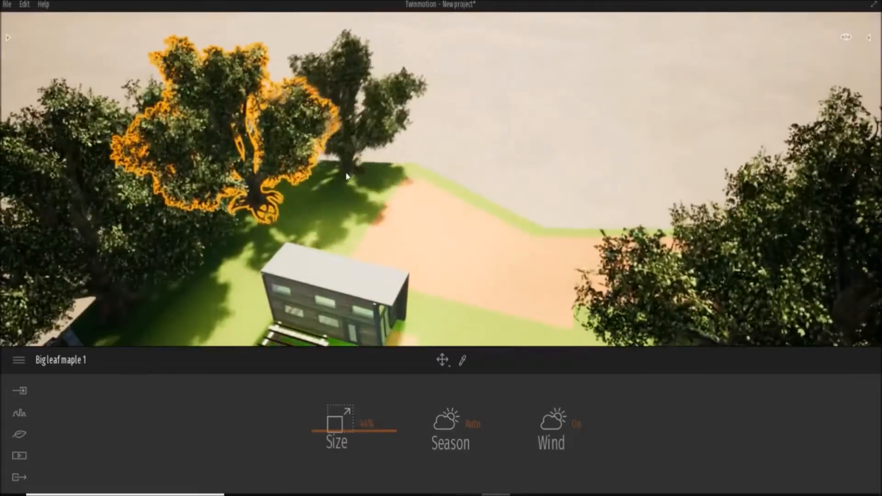
pyautogui.click(334, 191)
pyautogui.click(386, 186)
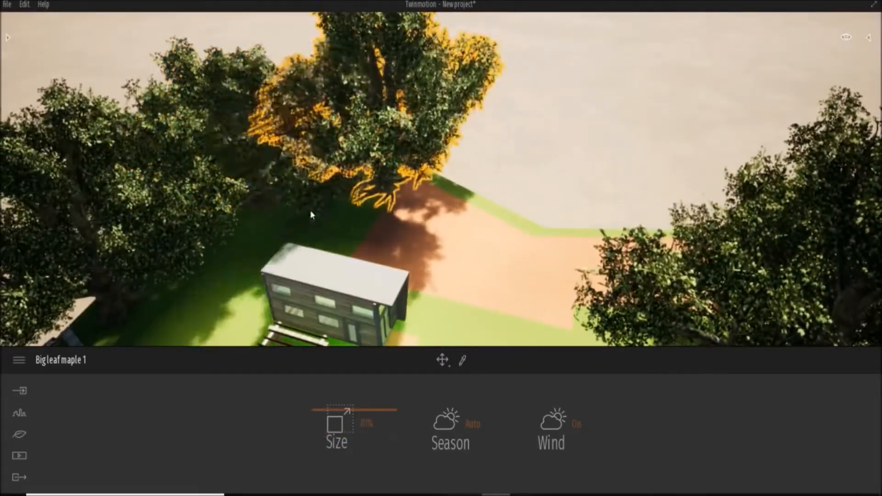
# Step: Plant two more Bigleaf maple 1 trees on the open lawn between the driveway and the shoreline wall
pyautogui.scroll(-2, 386, 194)
pyautogui.keyDown('shift'); pyautogui.moveTo(410, 200); pyautogui.dragTo(353, 185, button='middle'); pyautogui.keyUp('shift')
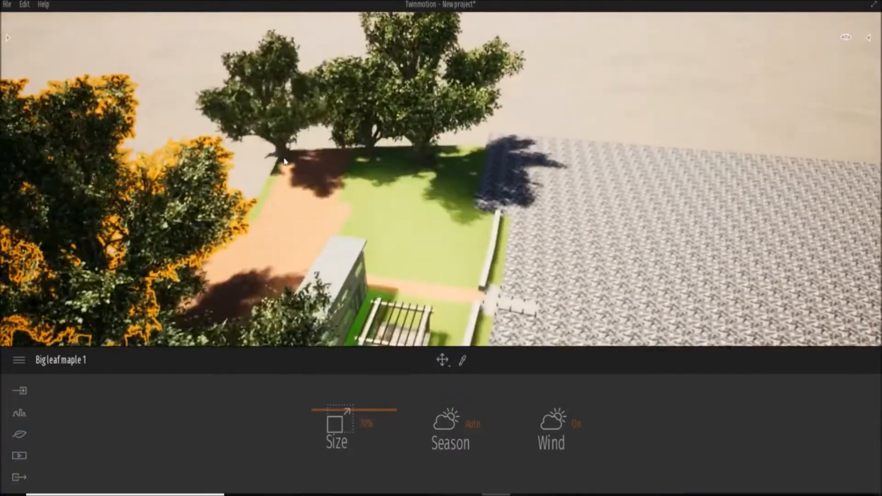
pyautogui.scroll(1, 252, 164)
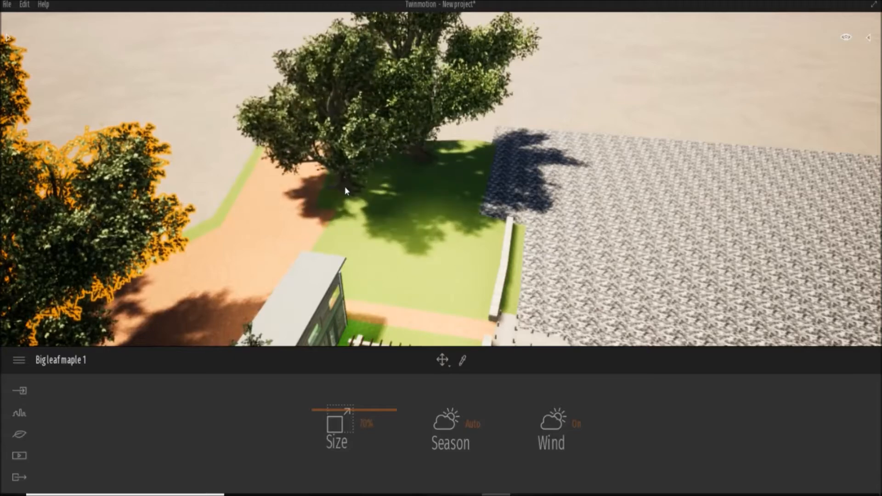
pyautogui.click(344, 193)
pyautogui.click(447, 197)
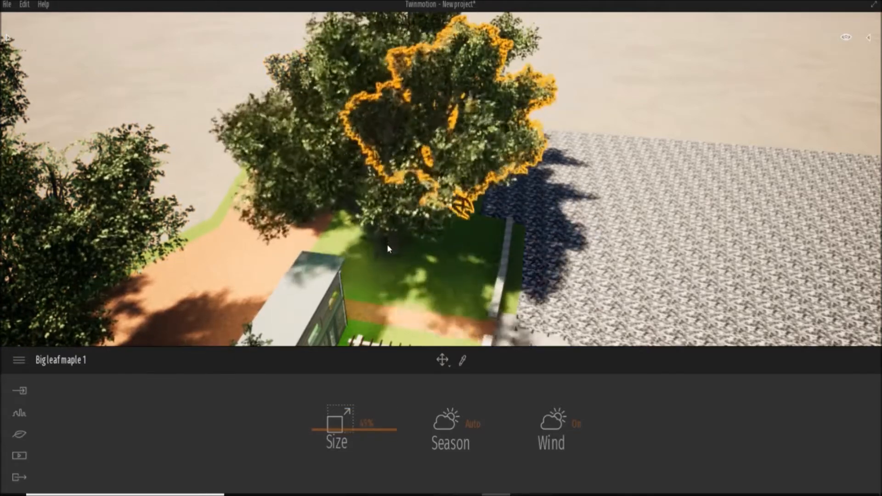
# Step: Open the Trees vegetation library and plant a row of American sycamore 1 trees along the edge of the brick driveway
pyautogui.click(23, 434)
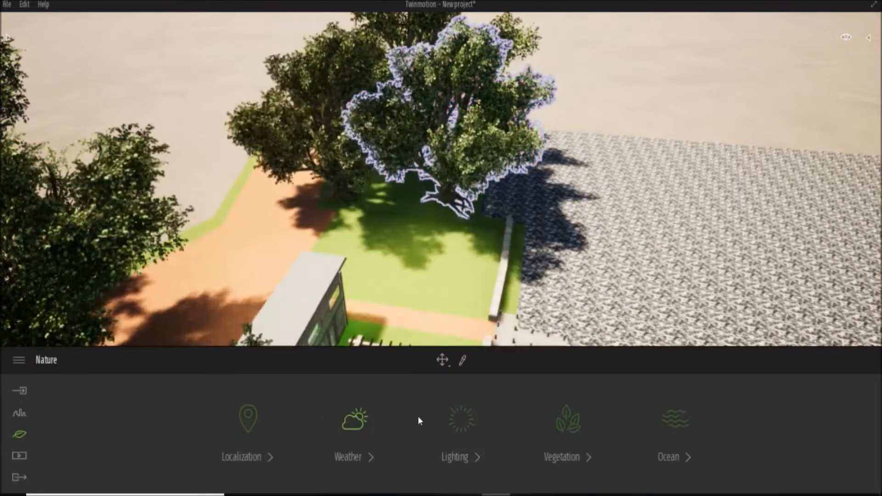
pyautogui.click(557, 431)
pyautogui.scroll(-5, 88, 239)
pyautogui.moveTo(83, 240); pyautogui.dragTo(208, 267)
pyautogui.scroll(3, 333, 208)
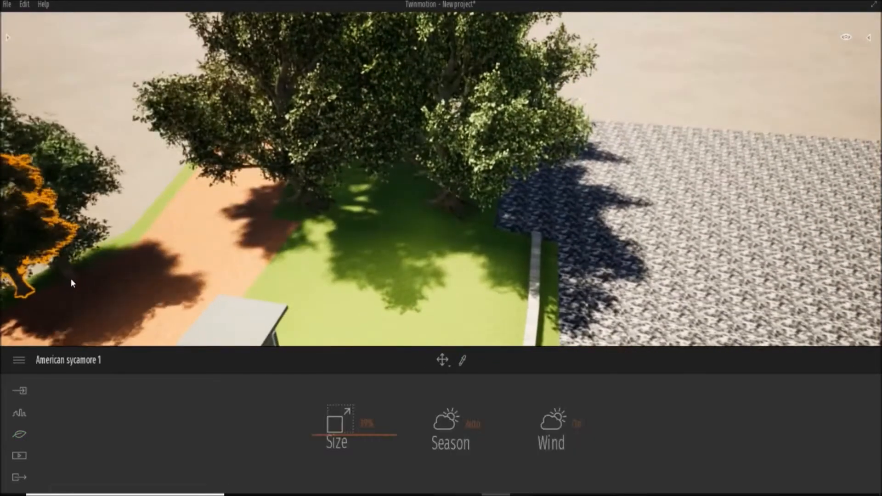
pyautogui.click(56, 276)
pyautogui.click(100, 256)
pyautogui.click(135, 237)
# Step: Extend the row with more American sycamore 1 trees on the grass strip toward the driveway's outer end, and end the placement
pyautogui.scroll(-5, 284, 262)
pyautogui.moveTo(283, 261); pyautogui.dragTo(359, 148, button='right')
pyautogui.scroll(-8, 359, 147)
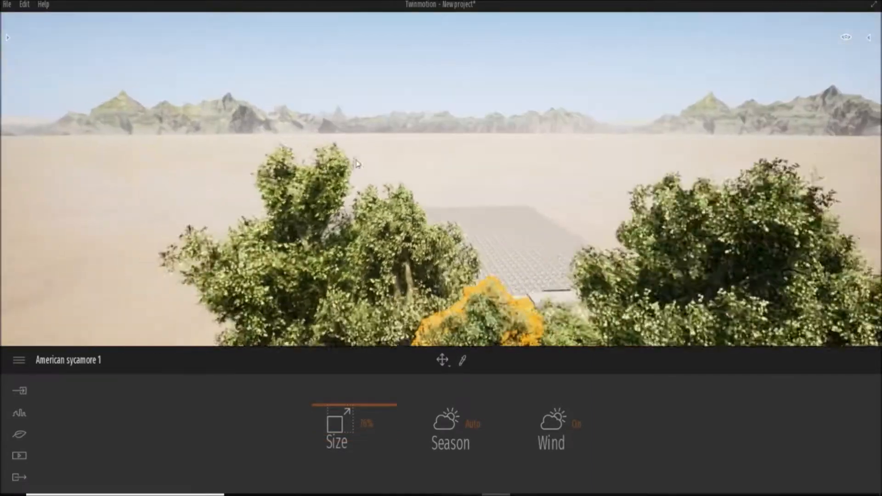
pyautogui.keyDown('shift'); pyautogui.moveTo(358, 147); pyautogui.dragTo(307, 110, button='middle'); pyautogui.keyUp('shift')
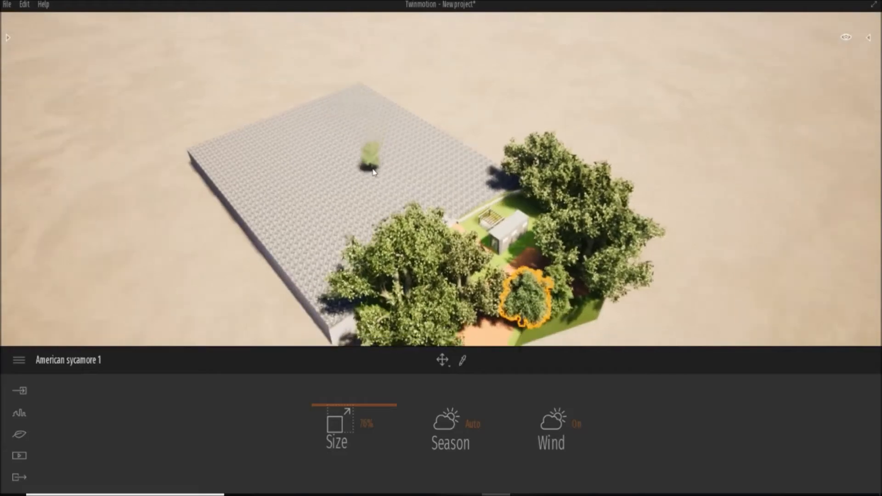
pyautogui.scroll(6, 513, 298)
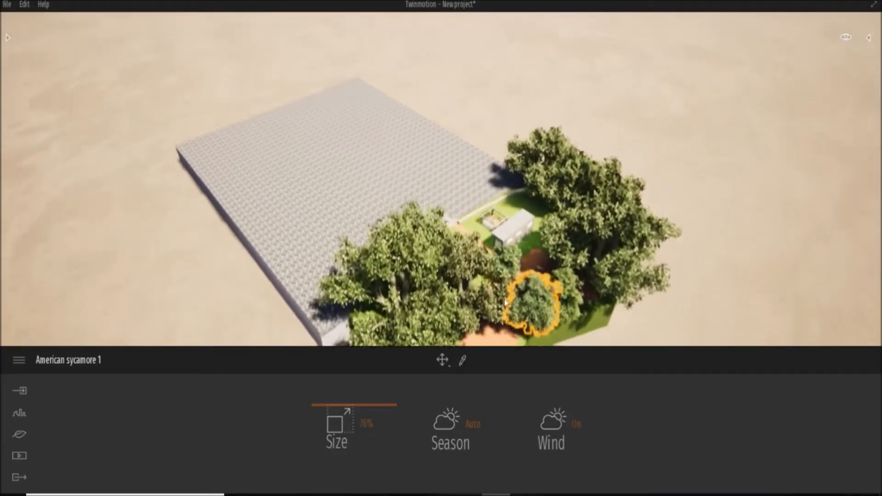
pyautogui.scroll(6, 534, 221)
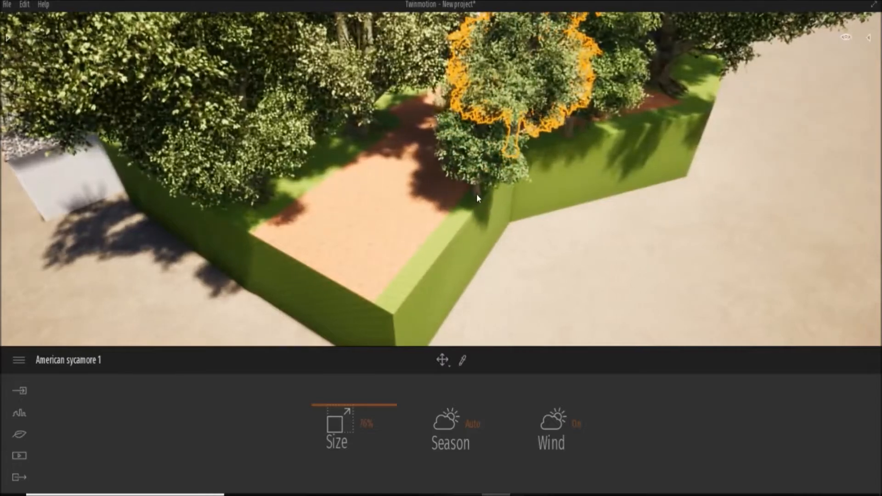
pyautogui.click(475, 194)
pyautogui.click(453, 221)
pyautogui.click(422, 264)
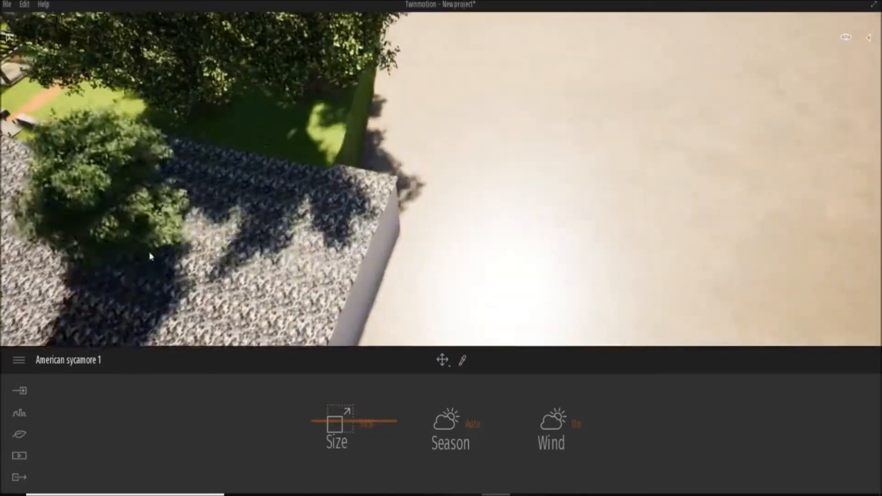
pyautogui.press('Escape')
pyautogui.scroll(-2, 500, 248)
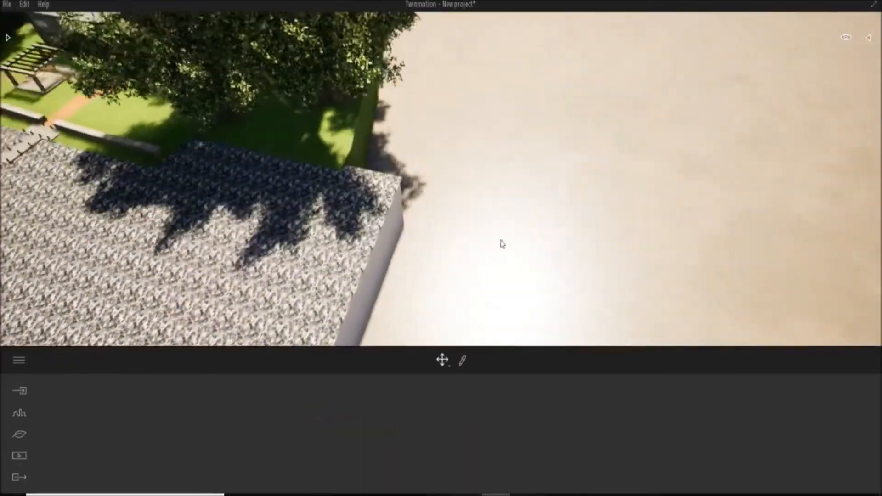
# Step: Browse the Bushes library and try Bird of paradise 1 on the shoreline grass beside the dock
pyautogui.press('a')
pyautogui.keyDown('shift'); pyautogui.moveTo(199, 121); pyautogui.dragTo(202, 51, button='middle'); pyautogui.keyUp('shift')
pyautogui.press('w')
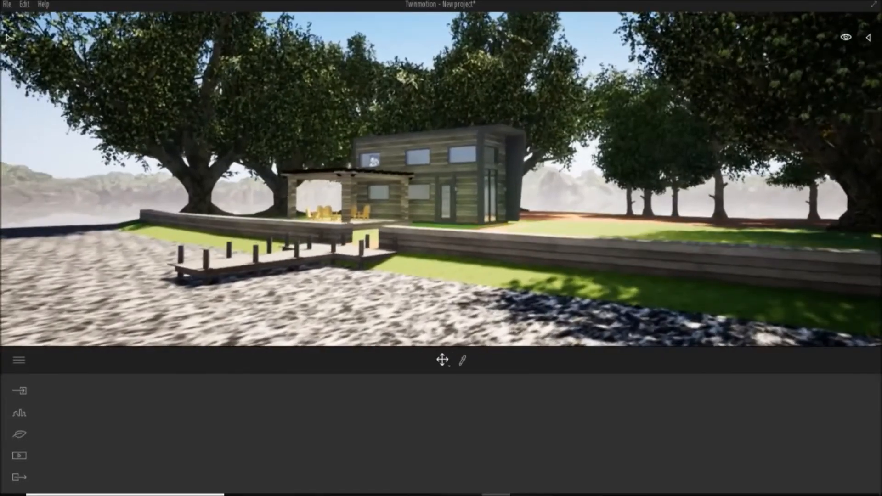
pyautogui.scroll(3, 414, 165)
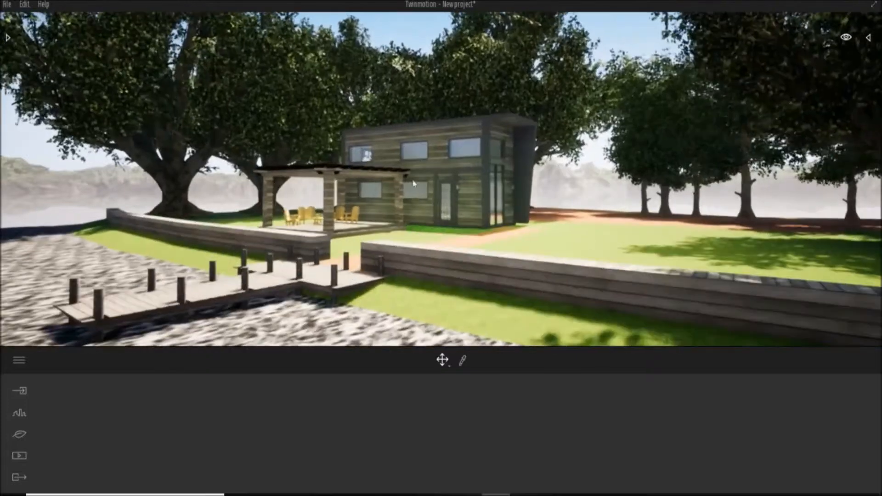
pyautogui.scroll(-1, 408, 202)
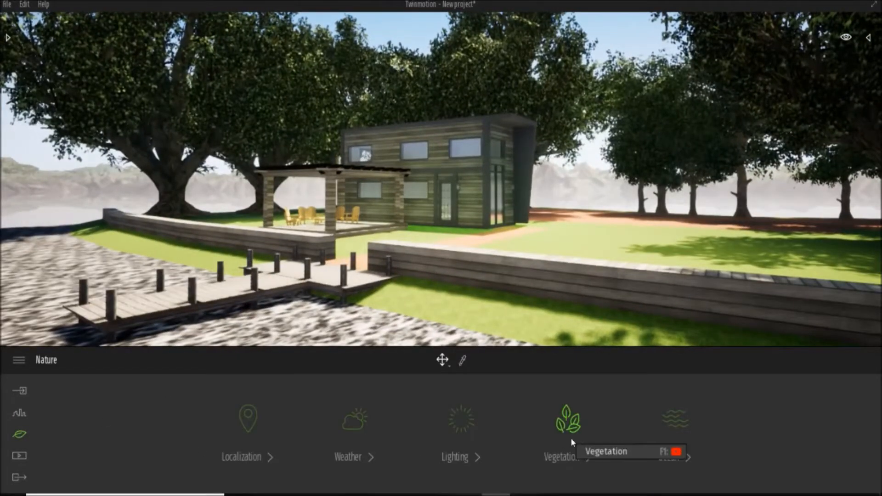
pyautogui.click(569, 420)
pyautogui.click(16, 49)
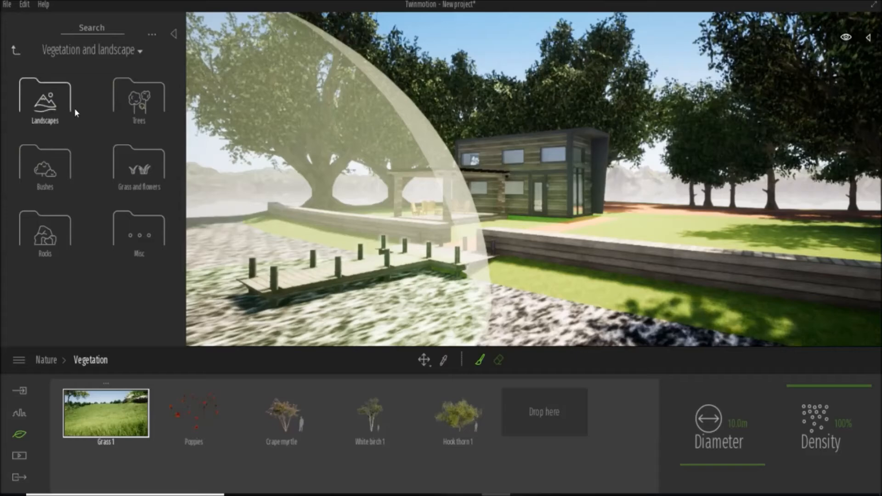
pyautogui.click(45, 156)
pyautogui.scroll(-3, 78, 286)
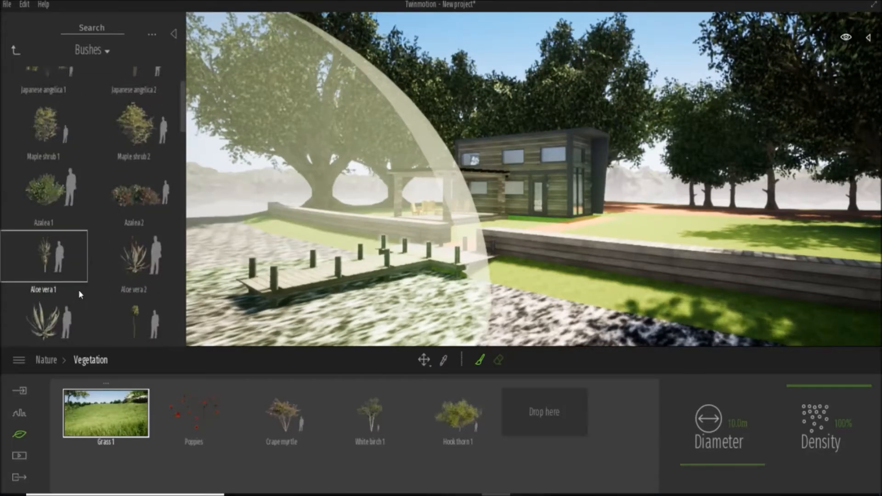
pyautogui.click(128, 197)
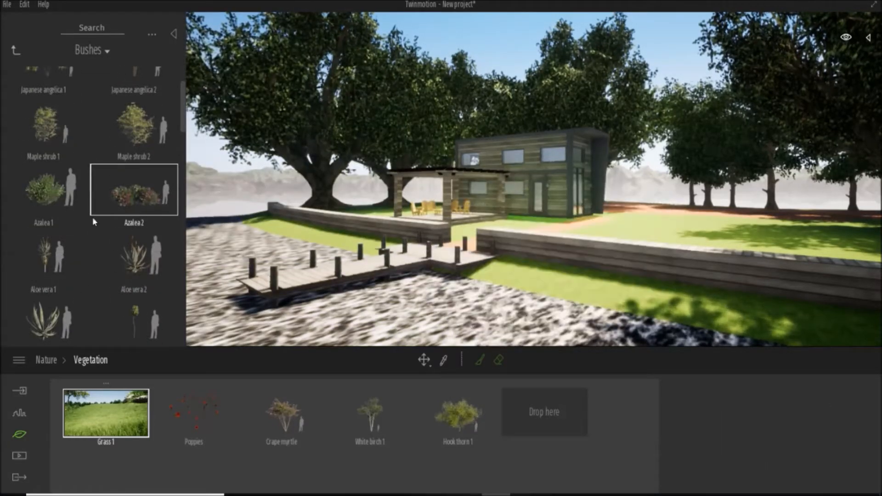
pyautogui.scroll(-5, 153, 219)
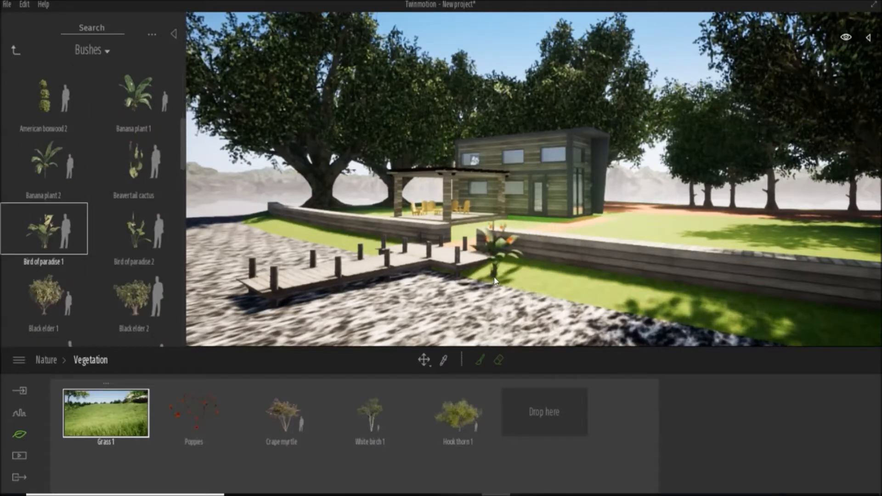
# Step: Browse the plants in the Grass and flowers vegetation library
pyautogui.click(16, 51)
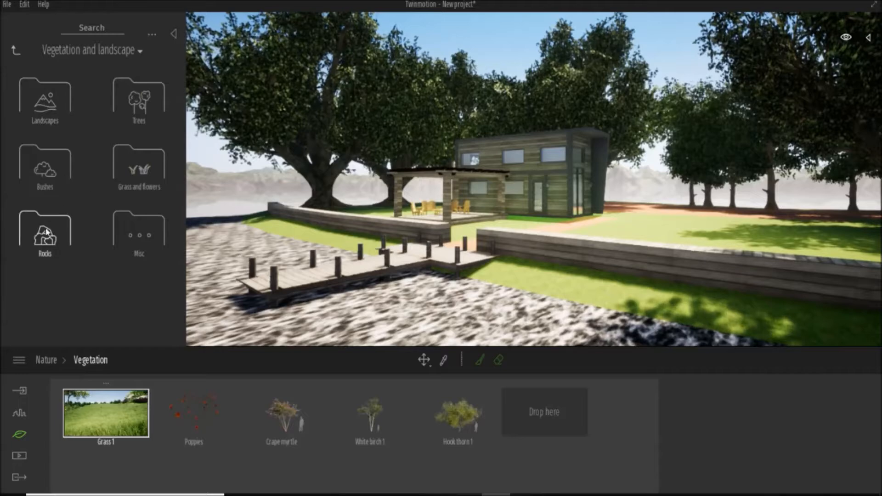
pyautogui.click(115, 173)
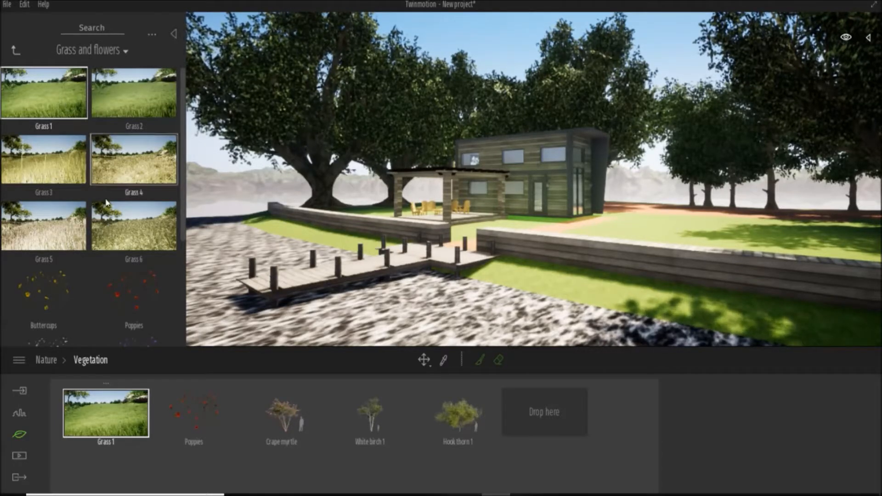
pyautogui.scroll(-6, 112, 208)
pyautogui.click(18, 51)
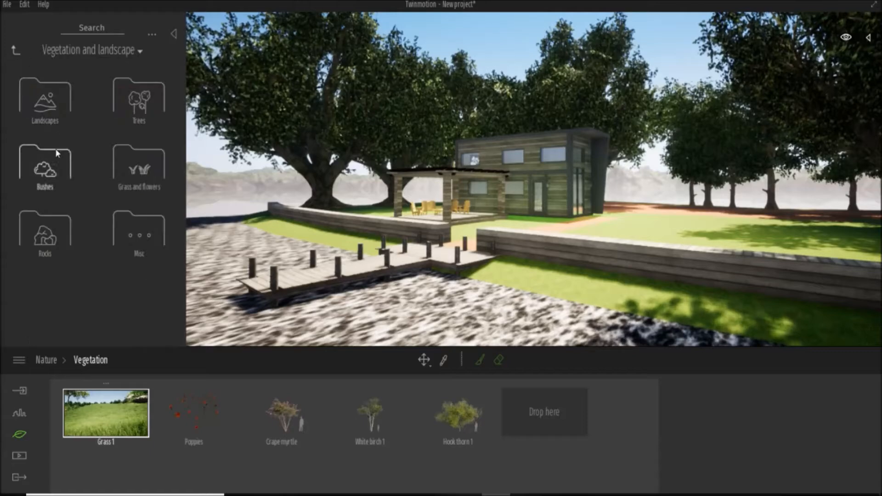
# Step: Place two Rock 5 boulders from the Rocks library along the shoreline, one on each side of the dock
pyautogui.click(46, 232)
pyautogui.moveTo(62, 275); pyautogui.dragTo(543, 293)
pyautogui.scroll(-5, 543, 292)
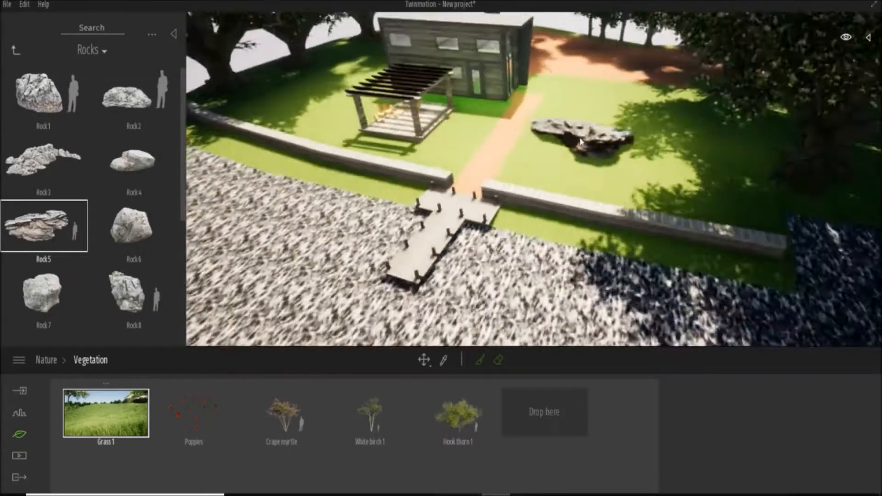
pyautogui.click(553, 243)
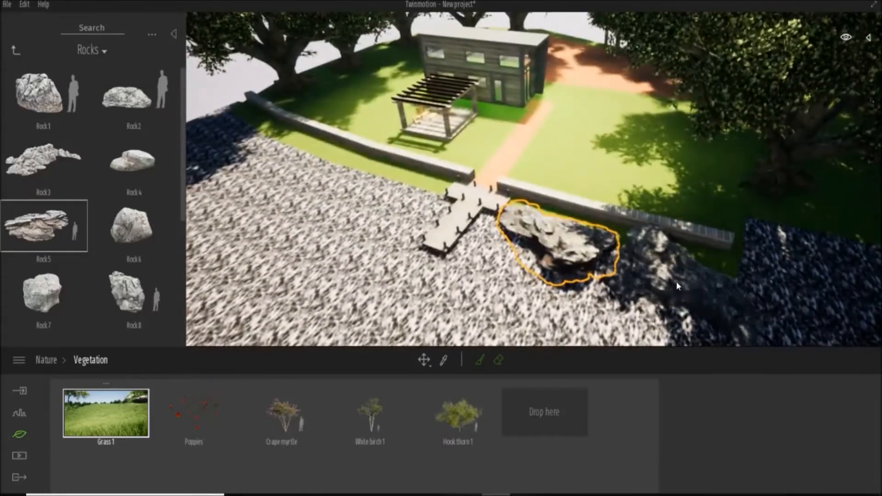
pyautogui.moveTo(676, 281); pyautogui.dragTo(365, 175)
# Step: Place a Rock 1 boulder on the pergola side of the shoreline, beside the Rock 5 boulder, and end the placement
pyautogui.moveTo(41, 94); pyautogui.dragTo(306, 163)
pyautogui.click(306, 163)
pyautogui.press('Escape')
pyautogui.keyDown('shift'); pyautogui.moveTo(360, 244); pyautogui.dragTo(763, 234, button='middle'); pyautogui.keyUp('shift')
pyautogui.scroll(-2, 110, 213)
pyautogui.scroll(3, 117, 218)
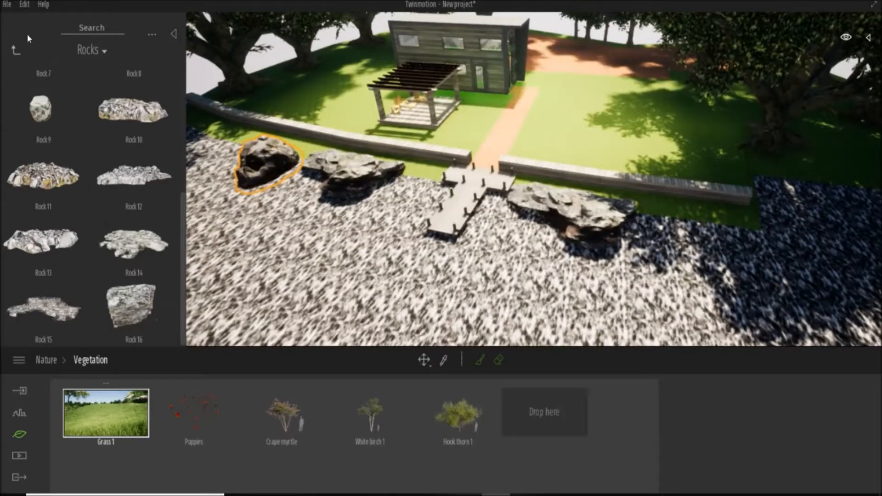
# Step: Look through the Flat and Rocky grasslands options in the Landscapes library and return to the main library
pyautogui.click(15, 50)
pyautogui.click(21, 98)
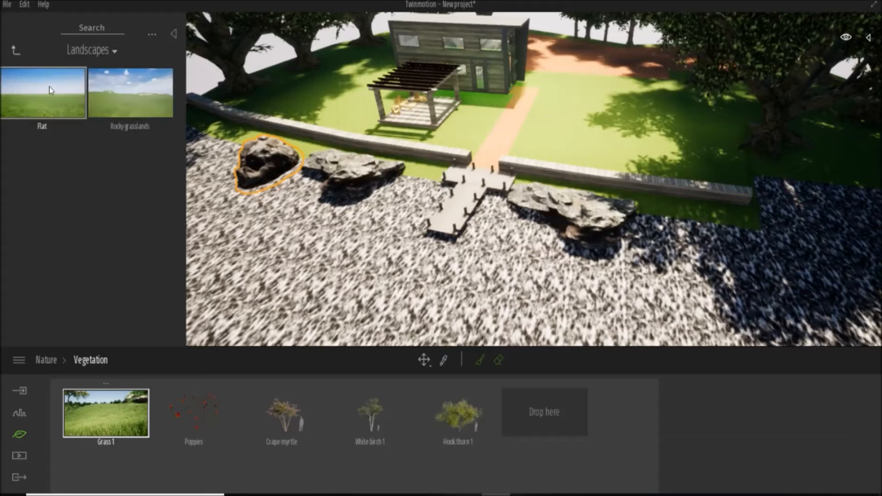
pyautogui.click(113, 93)
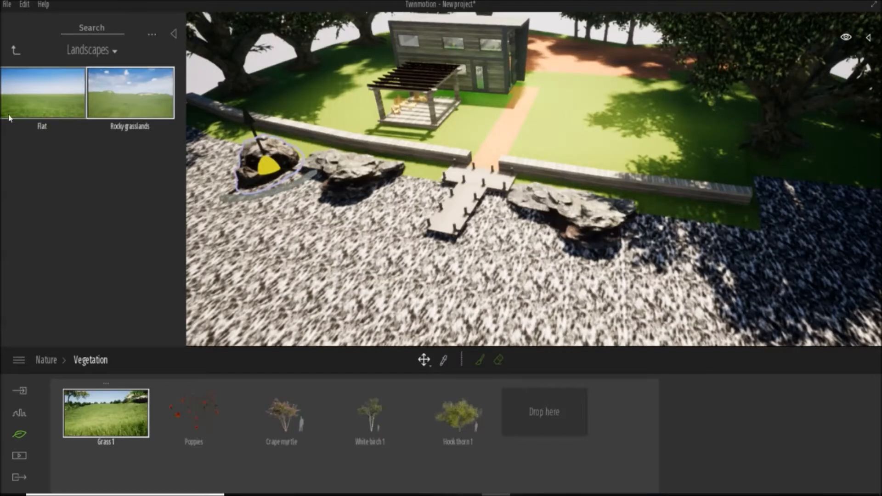
pyautogui.click(16, 50)
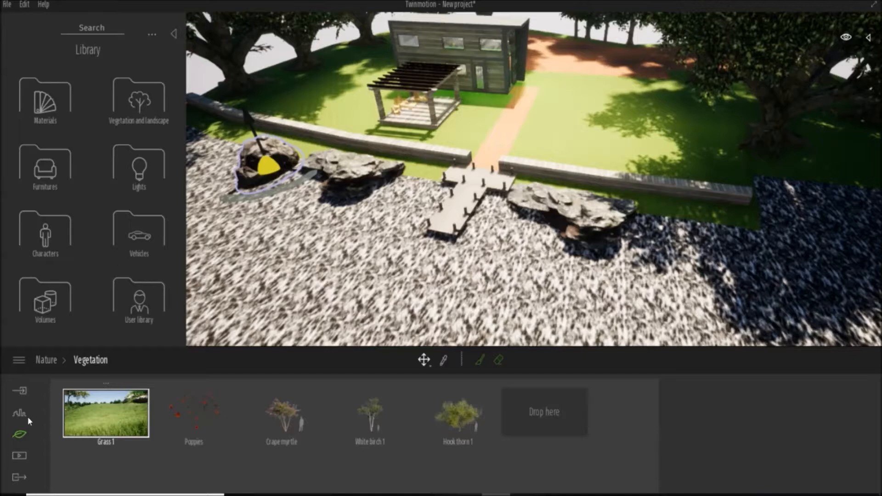
# Step: Replace the lawn's material with Grass 1 from the Nature ground materials
pyautogui.click(23, 414)
pyautogui.click(473, 59)
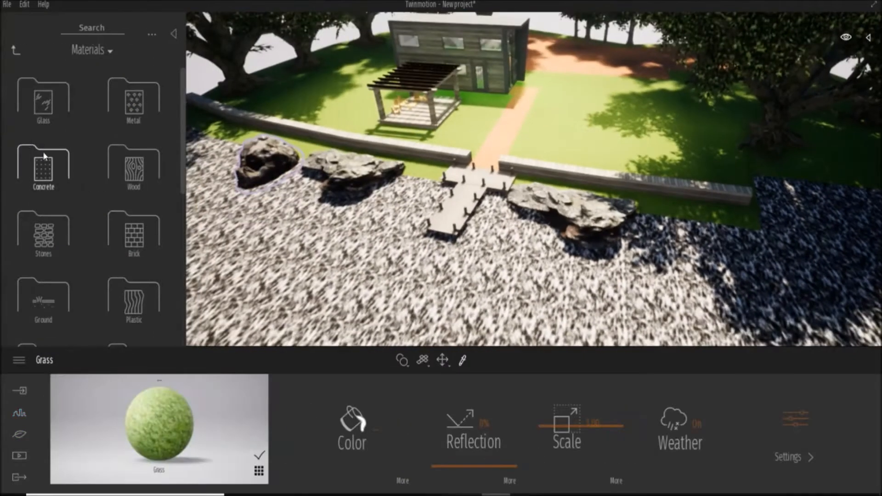
pyautogui.scroll(-2, 86, 210)
pyautogui.click(42, 237)
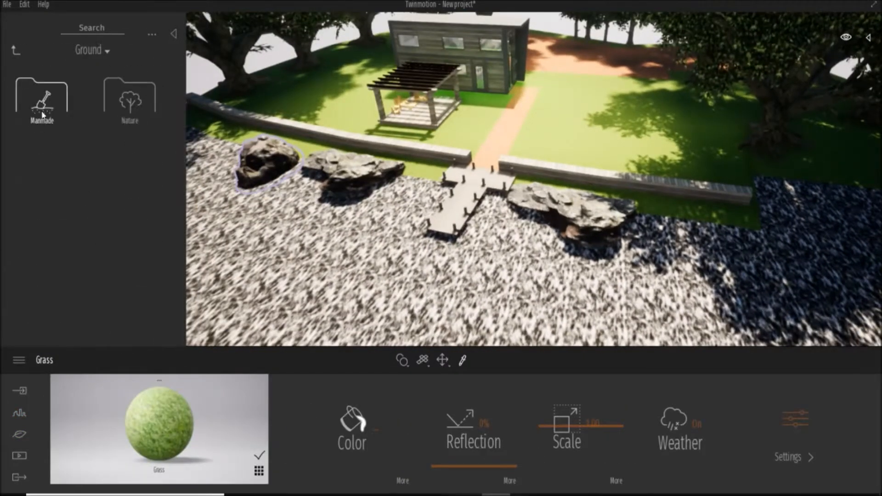
pyautogui.click(104, 107)
pyautogui.scroll(3, 423, 209)
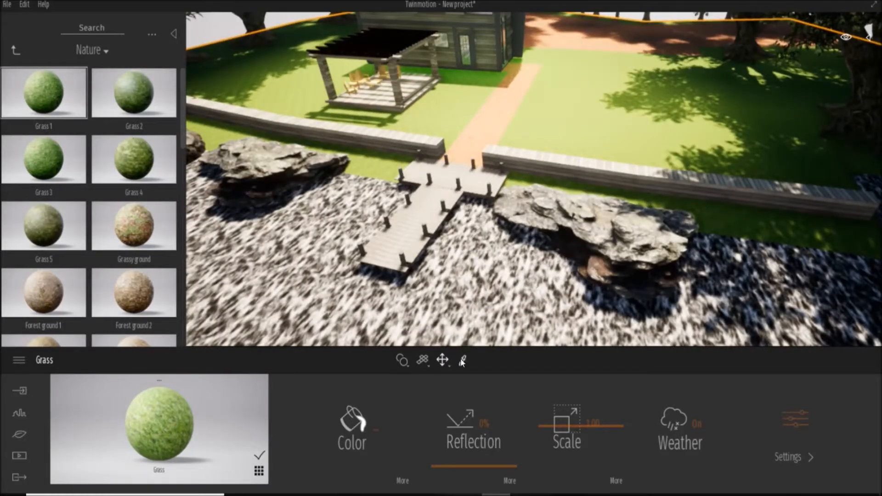
pyautogui.click(130, 158)
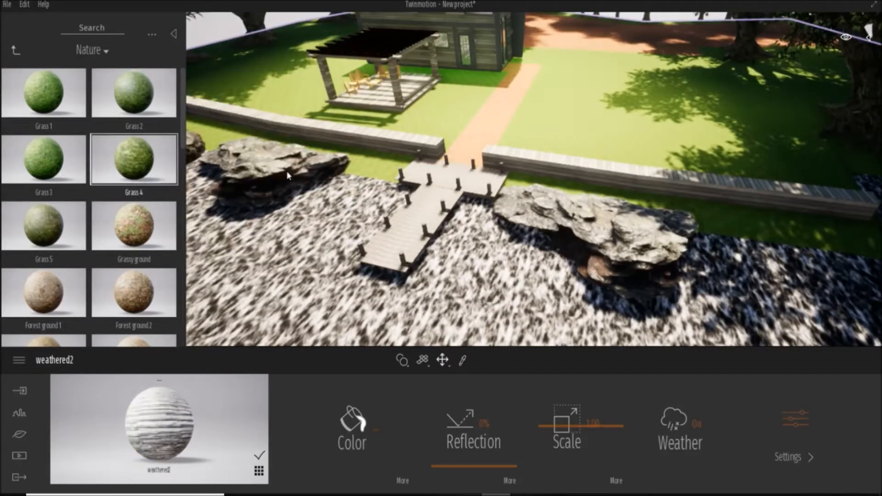
pyautogui.moveTo(129, 160); pyautogui.dragTo(522, 128)
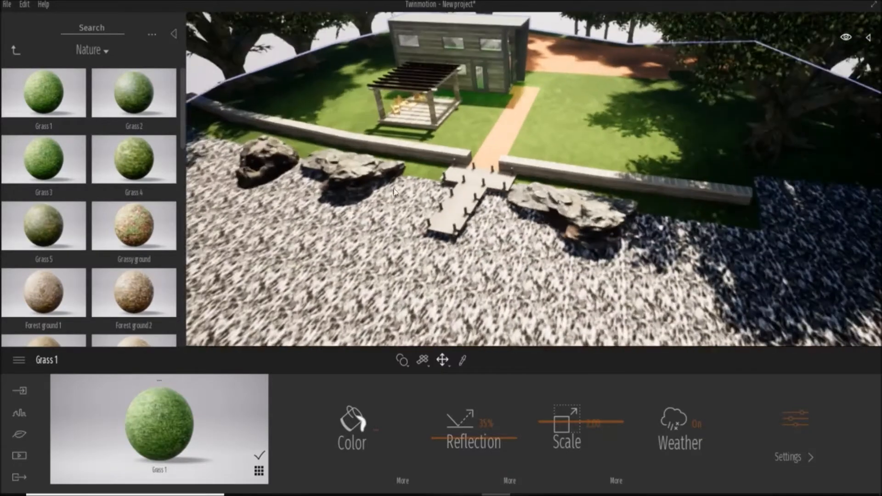
# Step: Replace the Natural Pool Water Disp material in front of the dock with River 02 from the Water materials
pyautogui.click(15, 50)
pyautogui.keyDown('shift'); pyautogui.moveTo(596, 260); pyautogui.dragTo(423, 198, button='middle'); pyautogui.keyUp('shift')
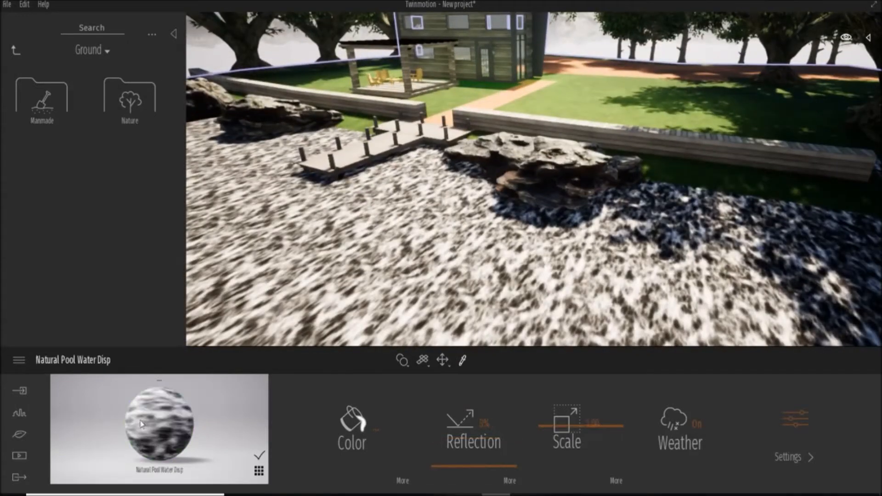
pyautogui.click(16, 49)
pyautogui.scroll(-2, 106, 236)
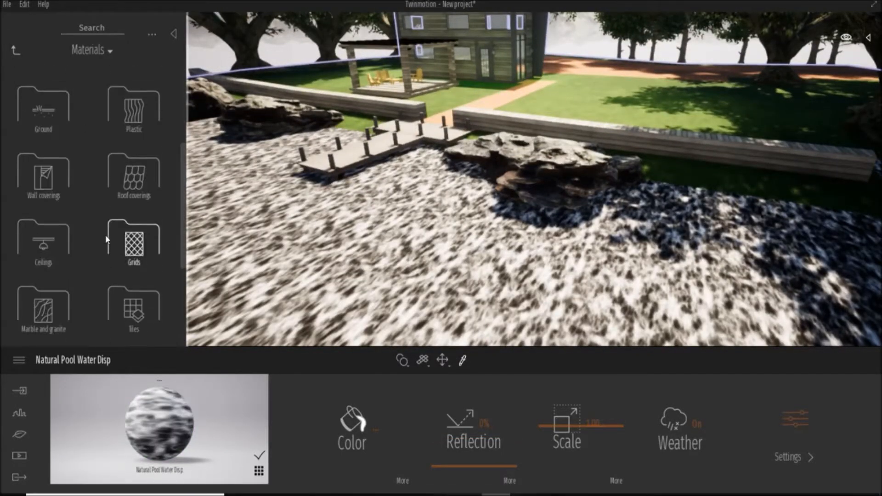
pyautogui.scroll(-2, 105, 235)
pyautogui.scroll(-2, 106, 235)
pyautogui.click(123, 250)
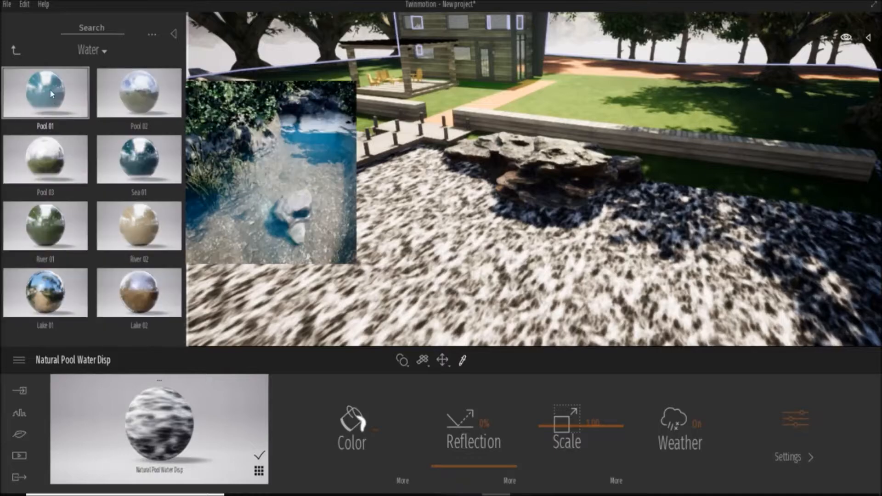
pyautogui.moveTo(136, 222); pyautogui.dragTo(341, 242)
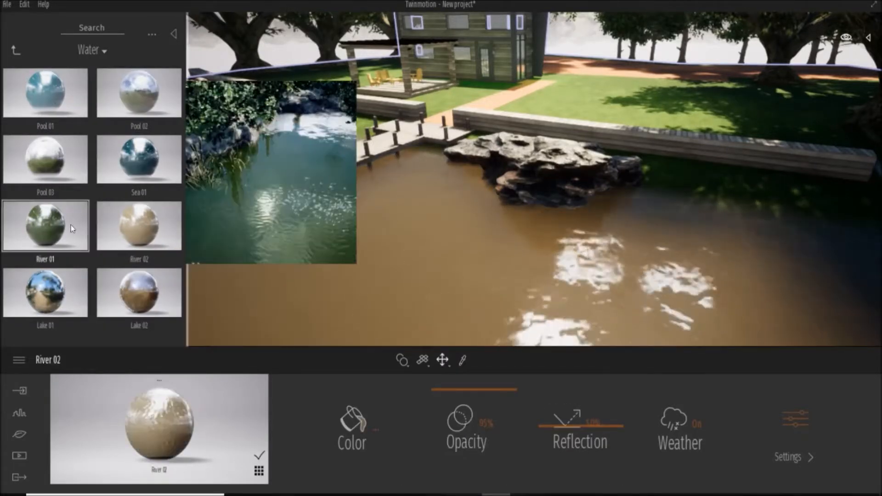
# Step: Compare River 01, Lake 01 and Lake 02 on the water surface and reapply River 02
pyautogui.moveTo(73, 225); pyautogui.dragTo(269, 260)
pyautogui.moveTo(45, 293); pyautogui.dragTo(335, 271)
pyautogui.moveTo(139, 292); pyautogui.dragTo(341, 259)
pyautogui.scroll(3, 469, 109)
pyautogui.keyDown('shift'); pyautogui.moveTo(447, 234); pyautogui.dragTo(497, 167, button='middle'); pyautogui.keyUp('shift')
pyautogui.moveTo(139, 225); pyautogui.dragTo(291, 214)
# Step: Set the River 02 water's reflection to 75% and opacity to 91%, and inspect the water up close beside the dock
pyautogui.moveTo(572, 395)
pyautogui.mouseDown()
pyautogui.moveTo(579, 390)
pyautogui.moveTo(580, 402)
pyautogui.mouseUp()
pyautogui.moveTo(484, 396); pyautogui.dragTo(487, 394)
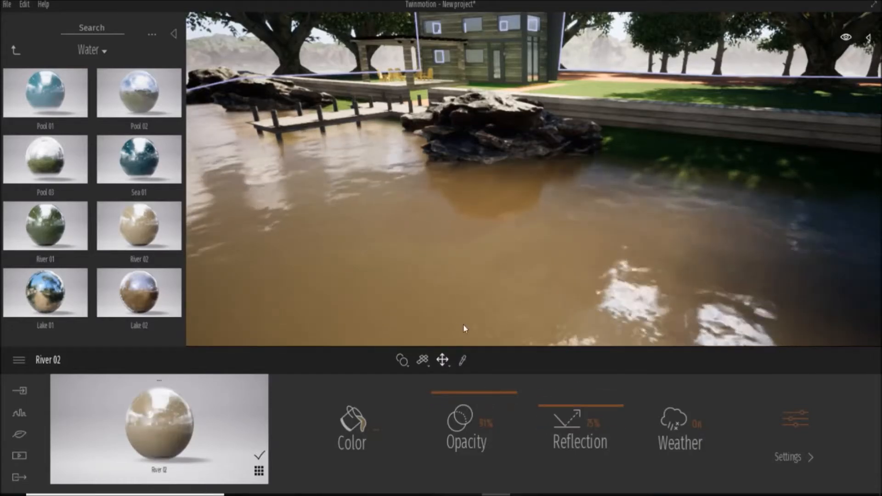
pyautogui.scroll(-3, 513, 182)
pyautogui.scroll(2, 495, 152)
pyautogui.moveTo(496, 152); pyautogui.dragTo(561, 280, button='middle')
pyautogui.scroll(4, 307, 259)
pyautogui.moveTo(305, 259)
pyautogui.mouseDown(button='middle')
pyautogui.moveTo(322, 234)
pyautogui.moveTo(303, 261)
pyautogui.mouseUp(button='middle')
pyautogui.scroll(4, 276, 260)
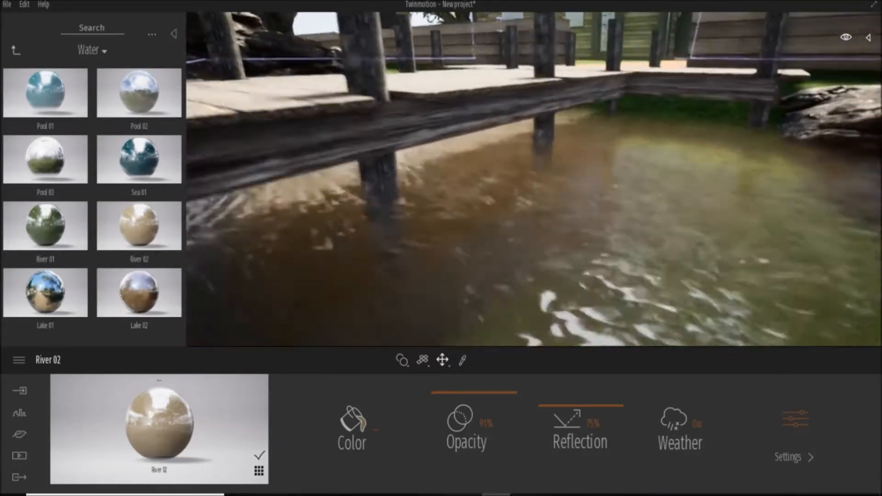
# Step: Examine the River 02 water around the dock and shoreline rocks, both up close and from a distance
pyautogui.scroll(-3, 454, 172)
pyautogui.scroll(-2, 456, 173)
pyautogui.scroll(3, 345, 232)
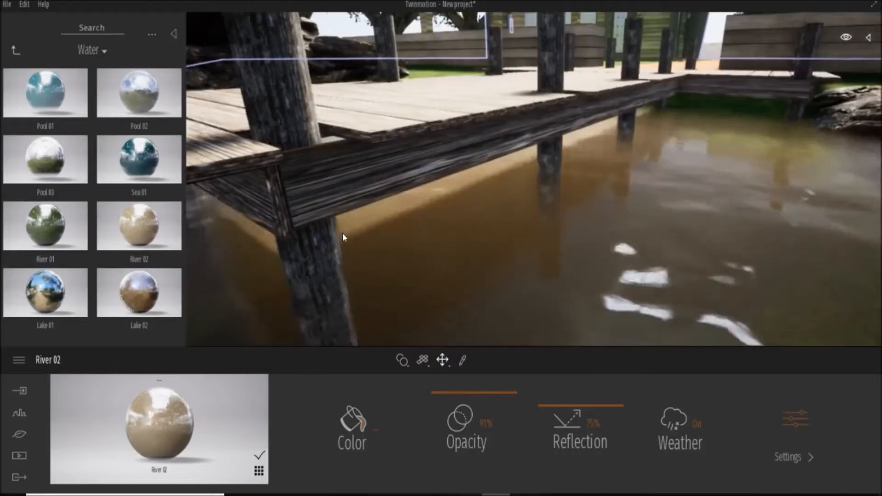
pyautogui.scroll(-3, 343, 233)
pyautogui.scroll(4, 624, 293)
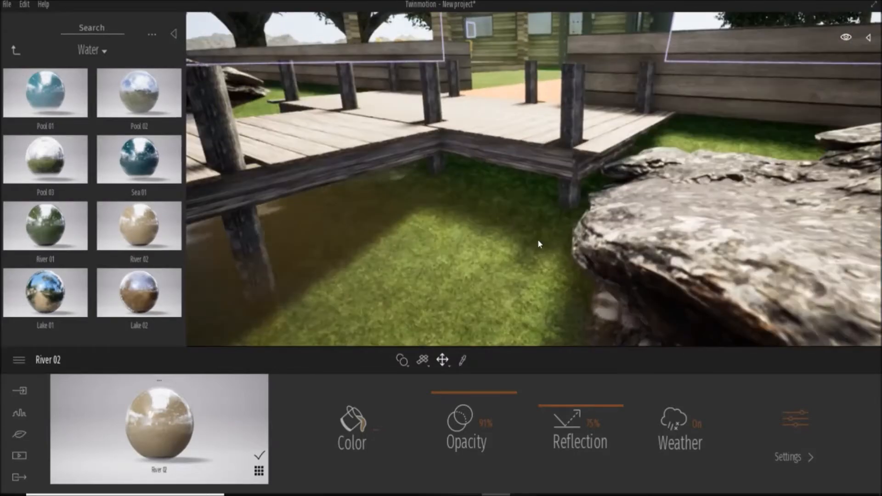
pyautogui.scroll(-5, 503, 197)
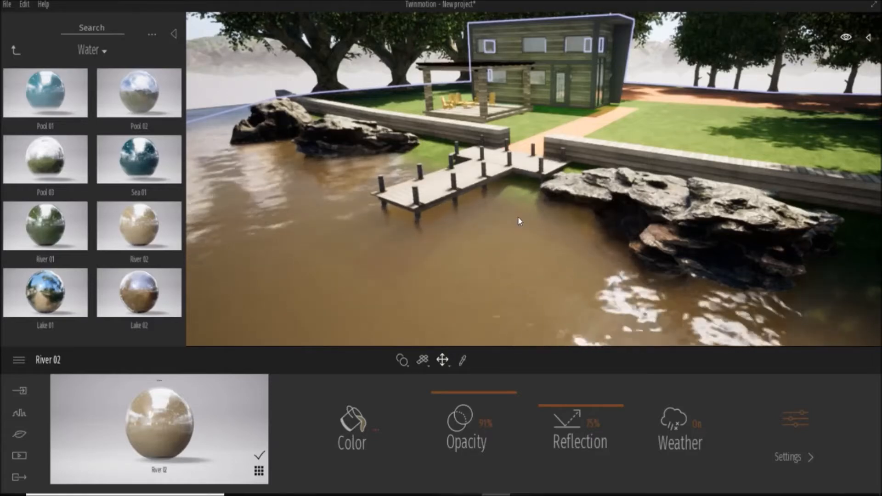
pyautogui.scroll(-2, 558, 153)
# Step: Pick up the brown tile material of the path leading from the dock to the house
pyautogui.scroll(6, 558, 153)
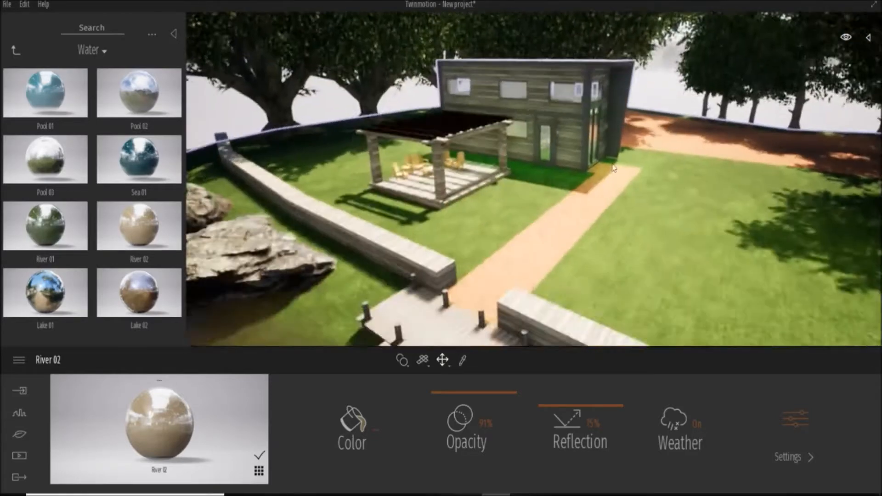
pyautogui.press('a')
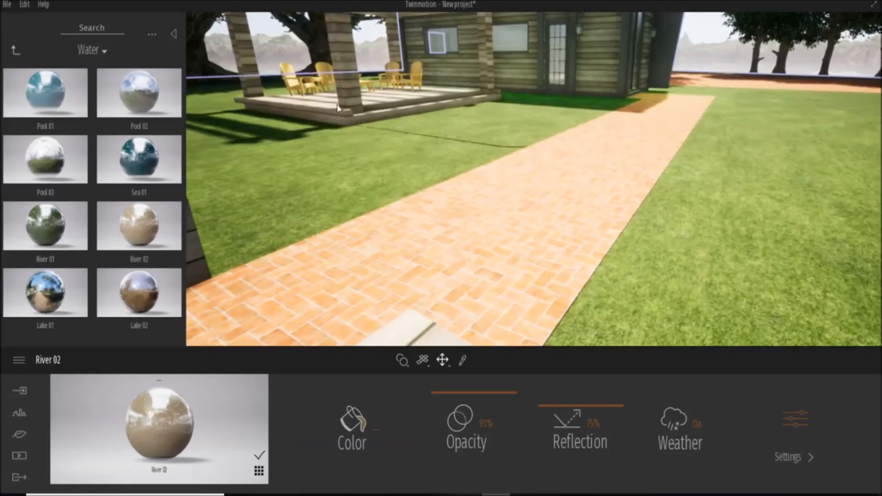
pyautogui.click(462, 361)
pyautogui.click(471, 288)
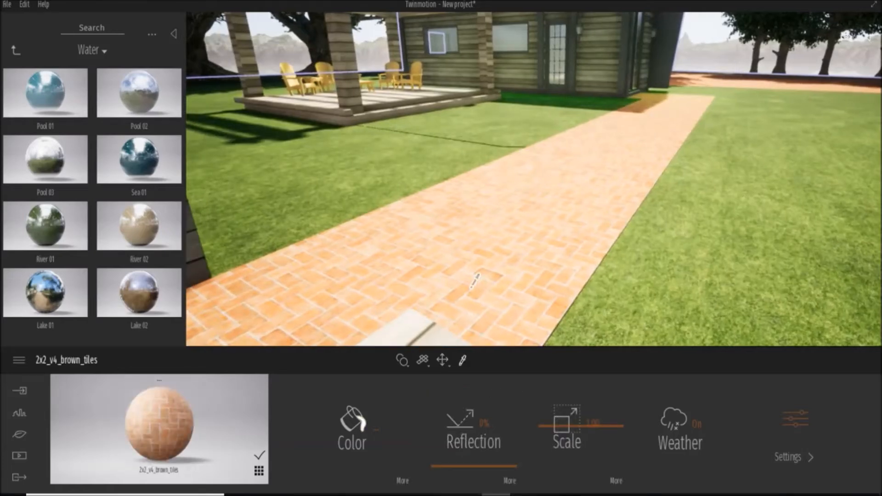
# Step: Browse the Stones and Concrete materials for a new path surface, and open the Manmade ground materials
pyautogui.click(14, 50)
pyautogui.click(44, 248)
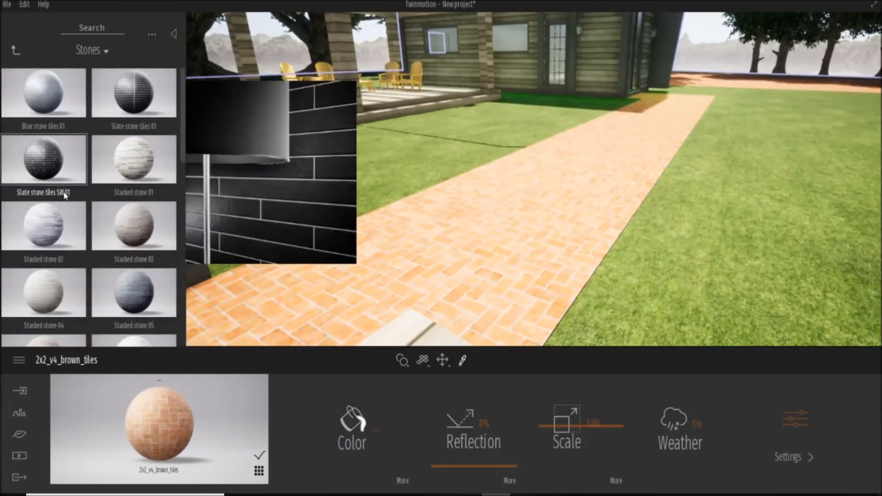
pyautogui.click(15, 49)
pyautogui.click(38, 179)
pyautogui.scroll(-10, 68, 230)
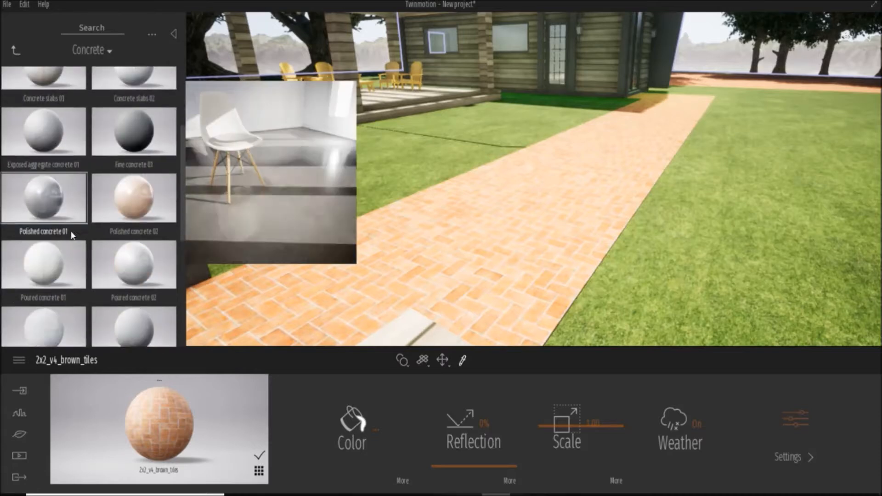
pyautogui.click(14, 50)
pyautogui.scroll(-3, 139, 226)
pyautogui.click(58, 226)
pyautogui.scroll(-8, 132, 244)
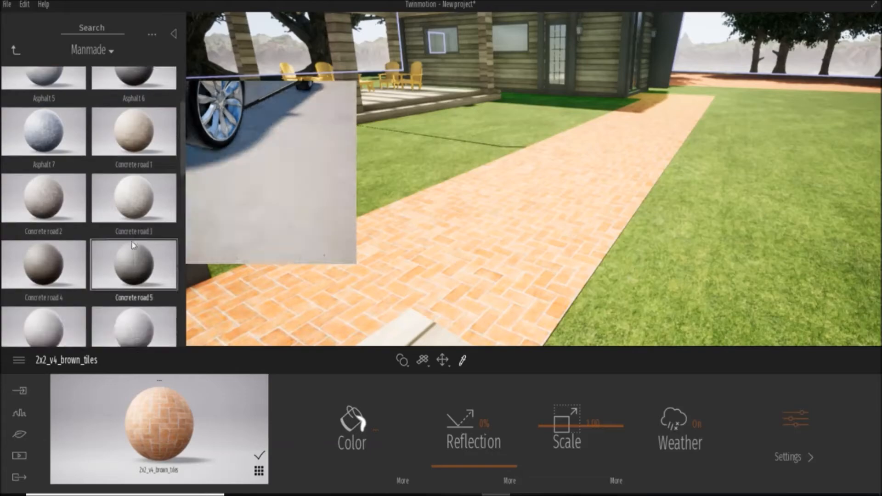
# Step: Try Old cobblestone and H cobblestone on the path, and settle on Rough cobblestone 2
pyautogui.moveTo(140, 240); pyautogui.dragTo(352, 247)
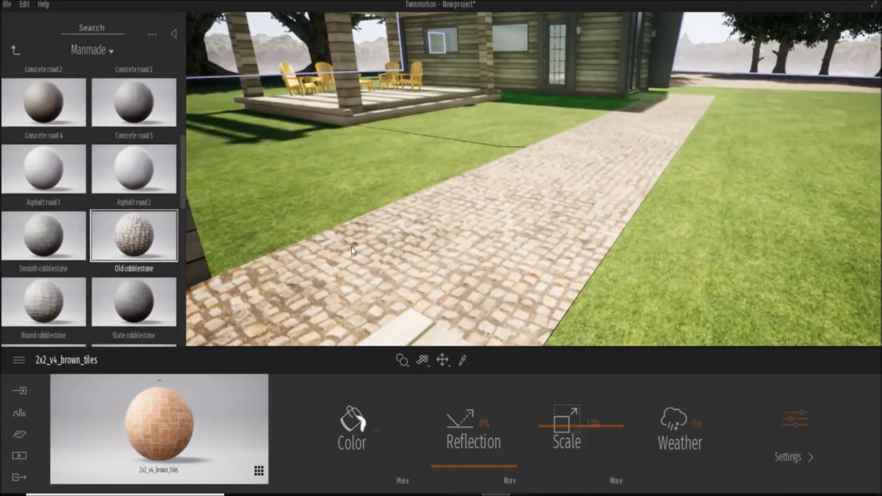
pyautogui.scroll(-3, 120, 286)
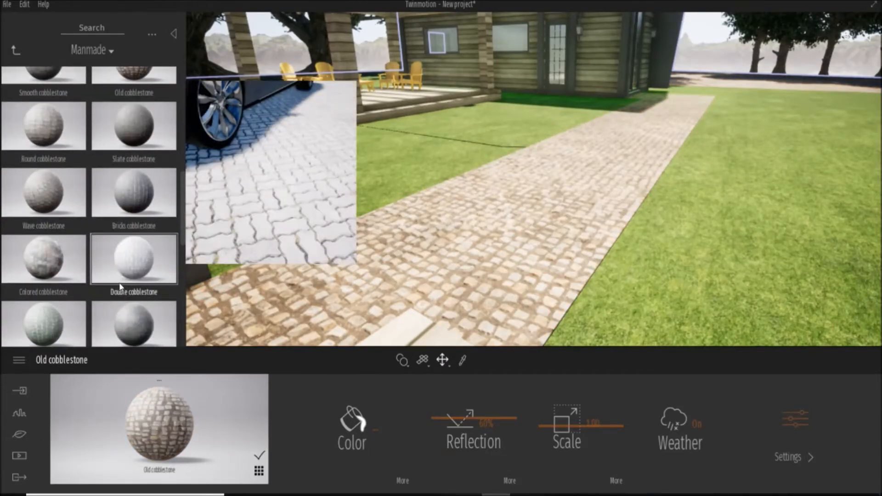
pyautogui.scroll(-1, 120, 286)
pyautogui.moveTo(124, 255); pyautogui.dragTo(315, 265)
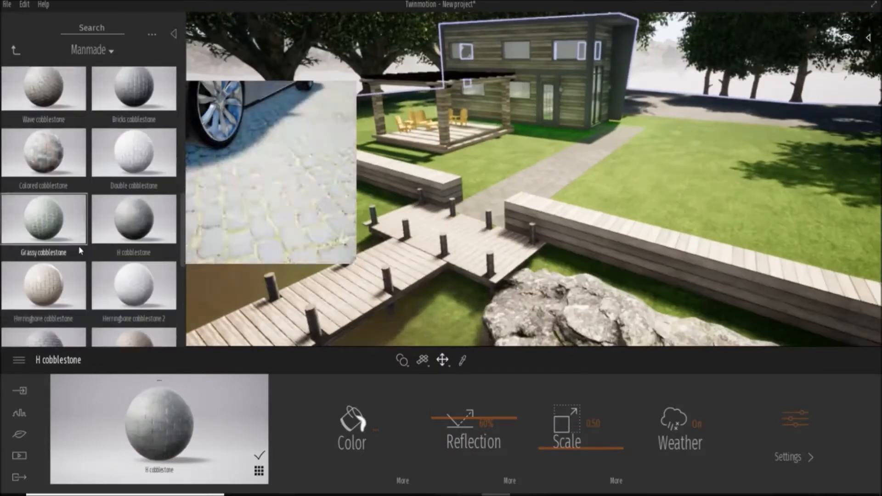
pyautogui.scroll(-3, 78, 246)
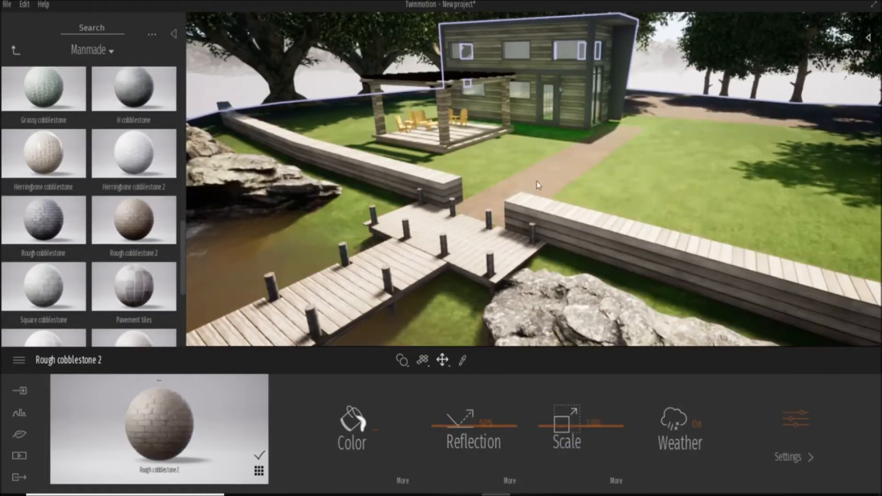
pyautogui.scroll(-5, 143, 227)
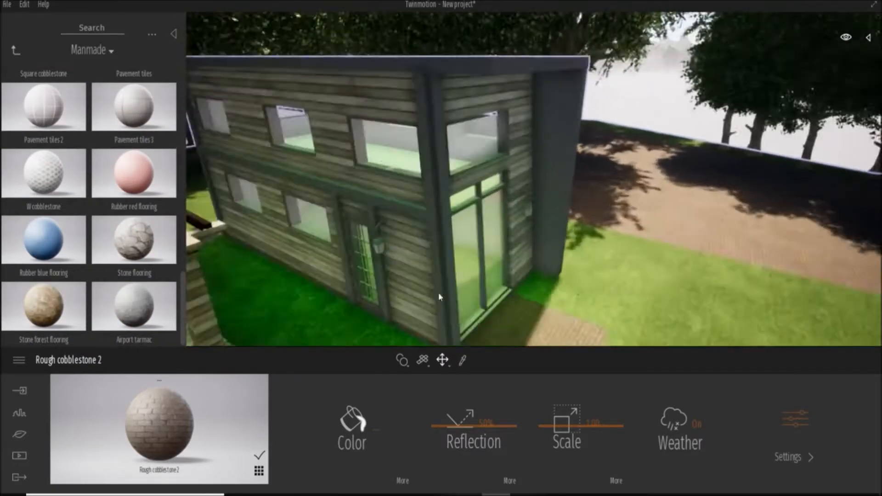
# Step: Pick up the glass material of the upper-floor window on the front of the house
pyautogui.scroll(3, 576, 290)
pyautogui.moveTo(391, 244); pyautogui.dragTo(483, 151, button='middle')
pyautogui.scroll(3, 368, 223)
pyautogui.moveTo(368, 223); pyautogui.dragTo(505, 294, button='middle')
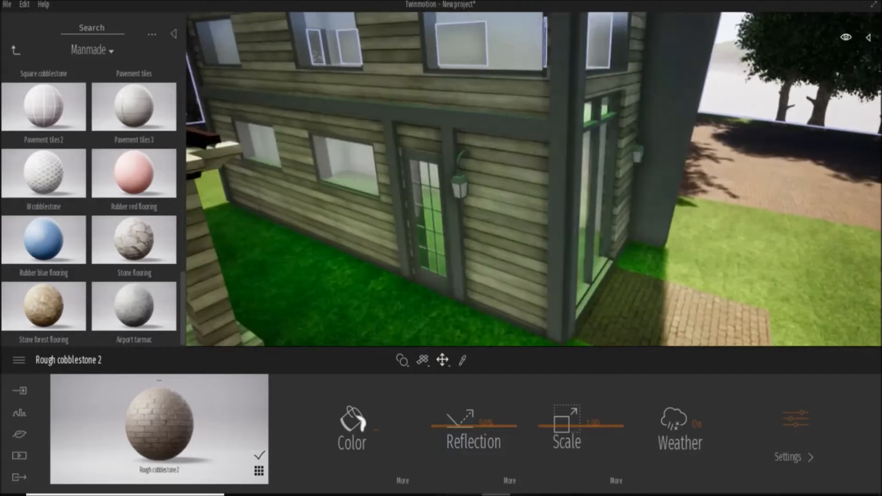
pyautogui.scroll(2, 377, 90)
pyautogui.scroll(-3, 377, 89)
pyautogui.click(463, 361)
pyautogui.click(516, 28)
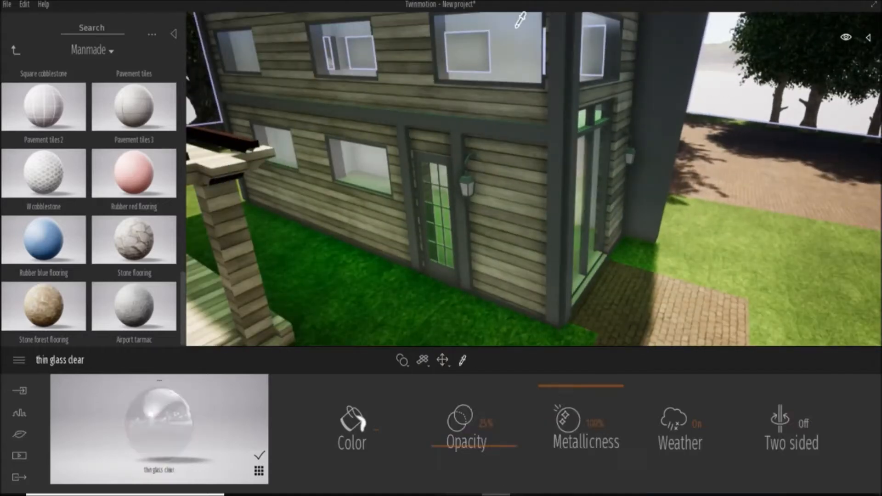
# Step: Look through the material categories and open the Glass materials
pyautogui.click(14, 51)
pyautogui.click(16, 52)
pyautogui.scroll(-5, 84, 194)
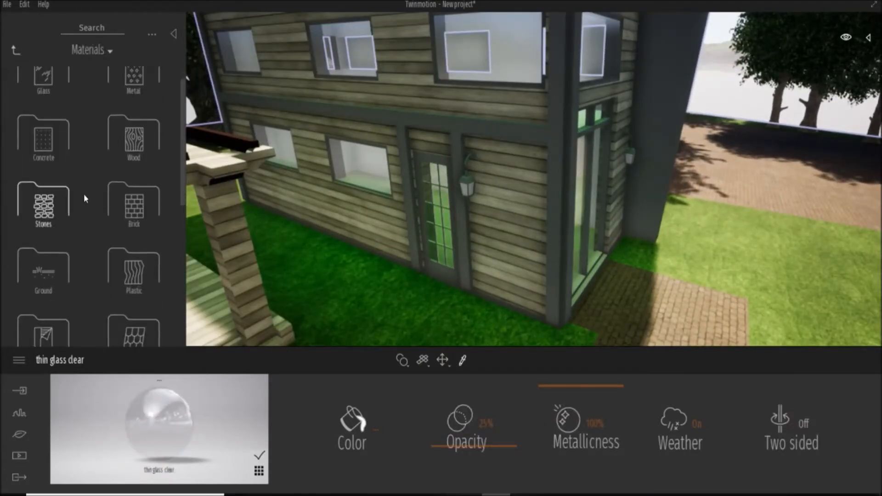
pyautogui.scroll(-4, 84, 193)
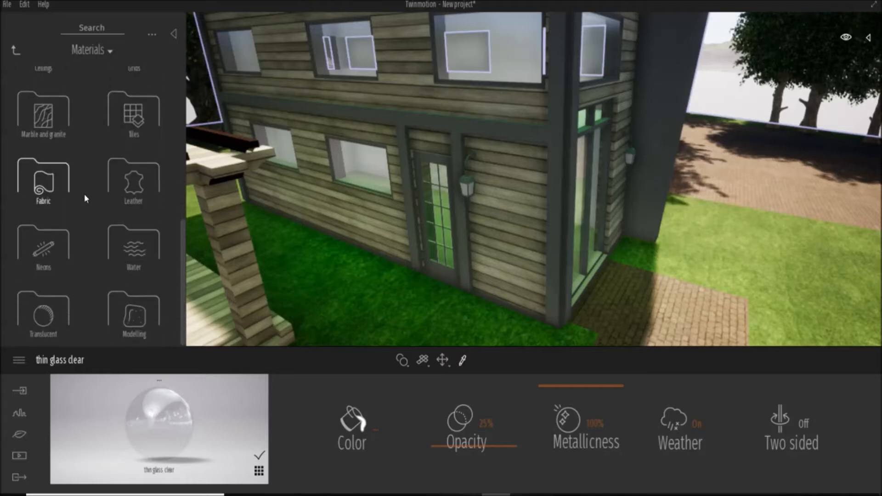
pyautogui.scroll(8, 84, 194)
pyautogui.click(50, 99)
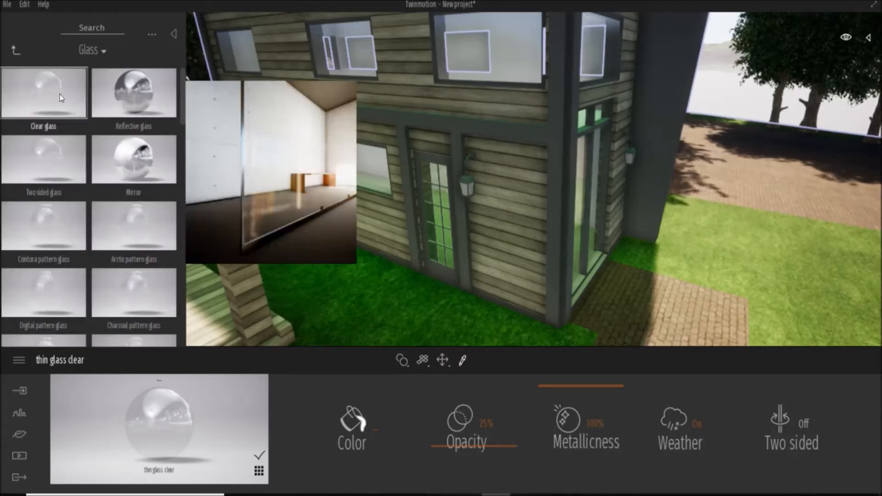
# Step: Compare Reflective glass and Clear glass on the house windows, and raise the opacity of Reflective glass
pyautogui.moveTo(111, 92); pyautogui.dragTo(507, 29)
pyautogui.scroll(-3, 304, 220)
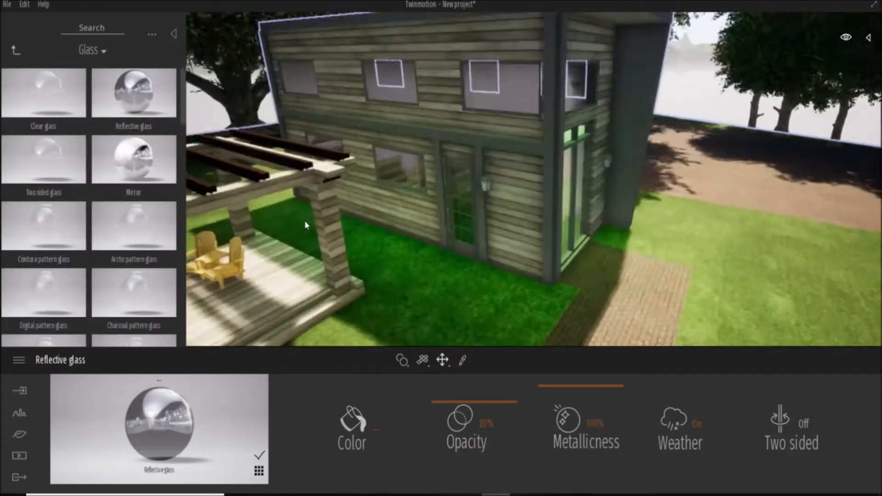
pyautogui.scroll(3, 210, 114)
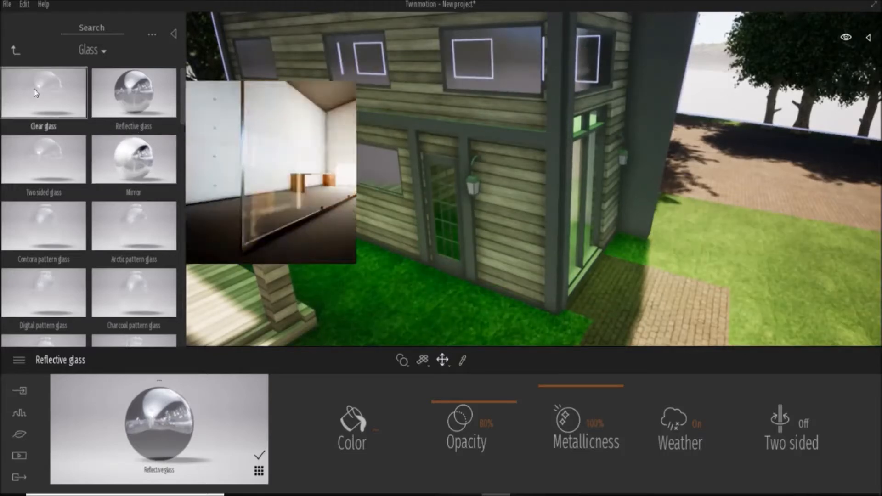
pyautogui.moveTo(44, 92); pyautogui.dragTo(498, 65)
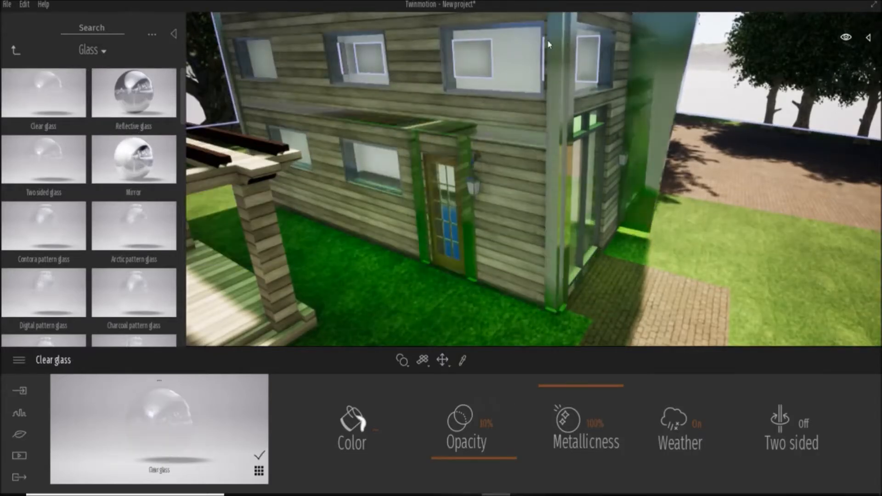
pyautogui.moveTo(461, 401)
pyautogui.mouseDown()
pyautogui.moveTo(463, 455)
pyautogui.moveTo(465, 385)
pyautogui.mouseUp()
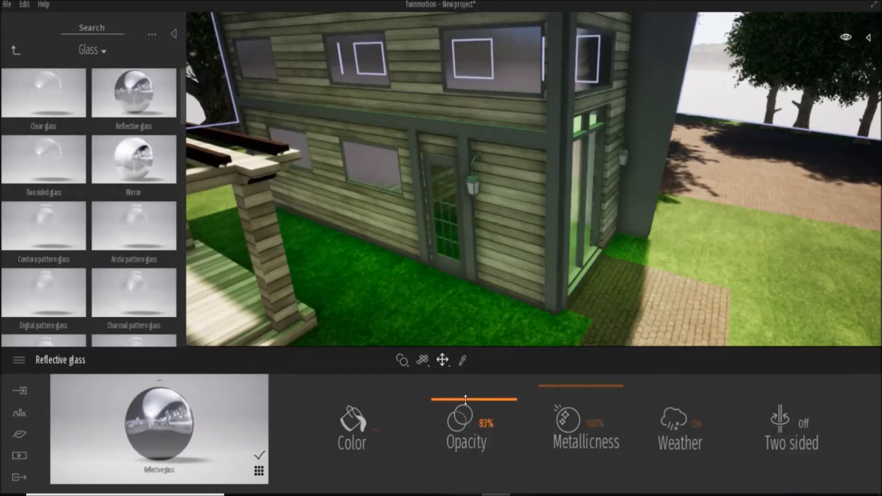
pyautogui.moveTo(573, 410)
pyautogui.mouseDown()
pyautogui.moveTo(581, 468)
pyautogui.moveTo(578, 402)
pyautogui.mouseUp()
# Step: Try Stripe pattern glass and Oriental pattern glass on the house windows
pyautogui.moveTo(52, 249); pyautogui.dragTo(69, 252)
pyautogui.scroll(-1, 60, 222)
pyautogui.moveTo(134, 305); pyautogui.dragTo(494, 58)
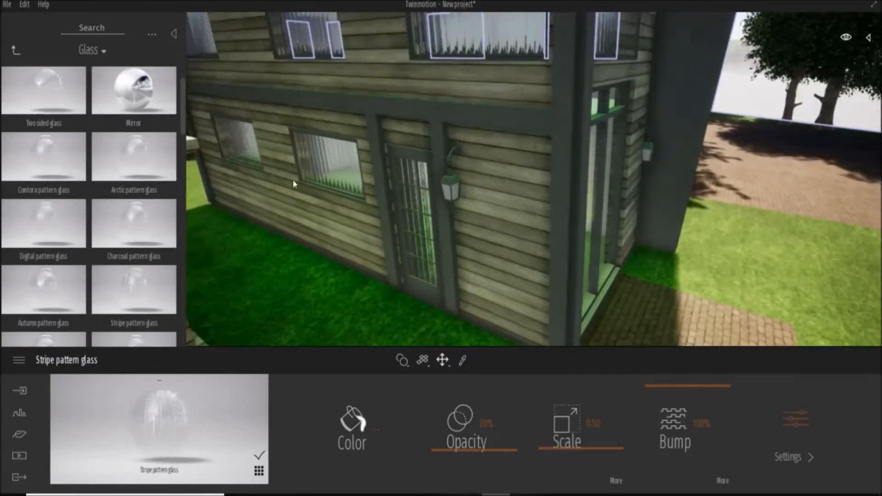
pyautogui.moveTo(144, 238)
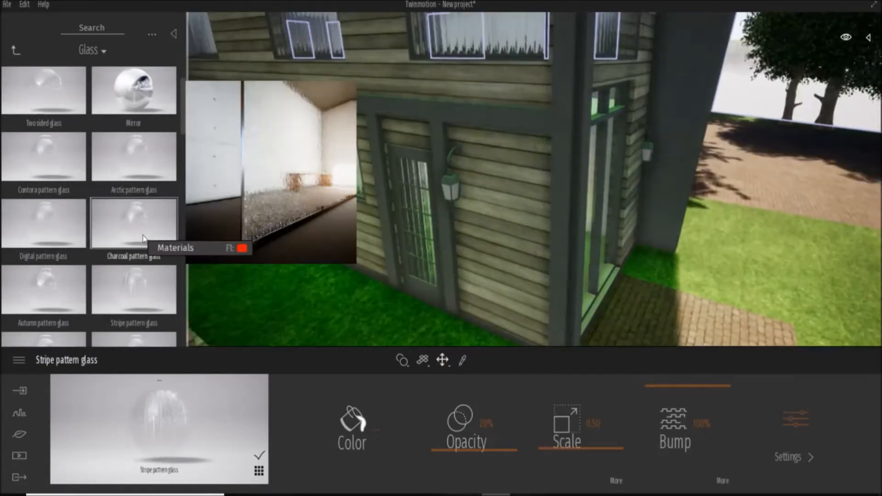
pyautogui.scroll(-2, 144, 238)
pyautogui.moveTo(145, 198); pyautogui.dragTo(509, 31)
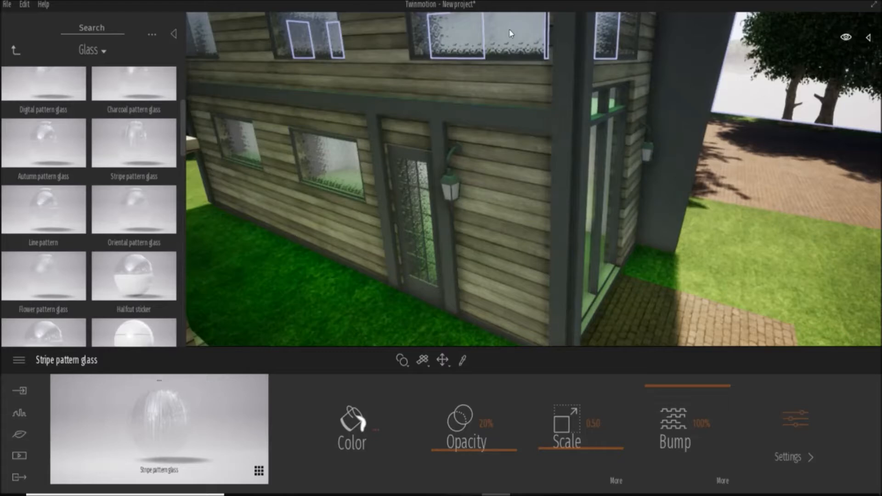
# Step: Try the Large stripe sticker and Square sticker glass on the house windows
pyautogui.scroll(-2, 137, 259)
pyautogui.moveTo(134, 262); pyautogui.dragTo(509, 22)
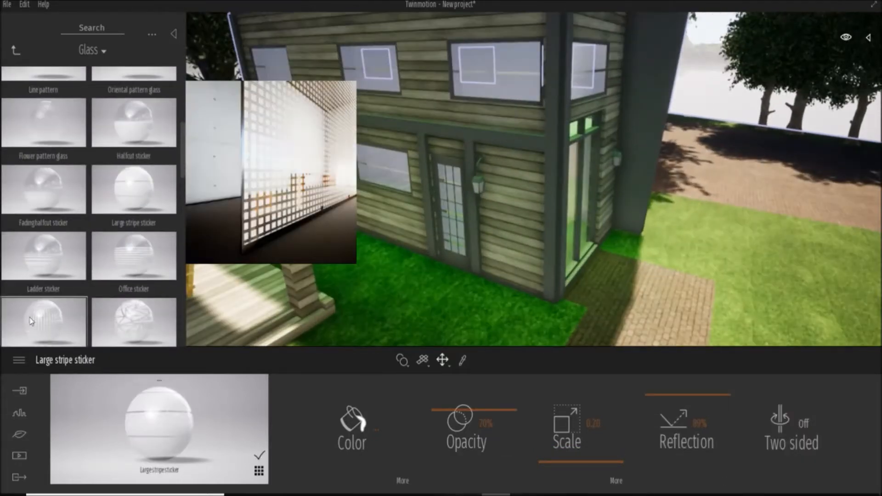
pyautogui.moveTo(43, 289); pyautogui.dragTo(522, 76)
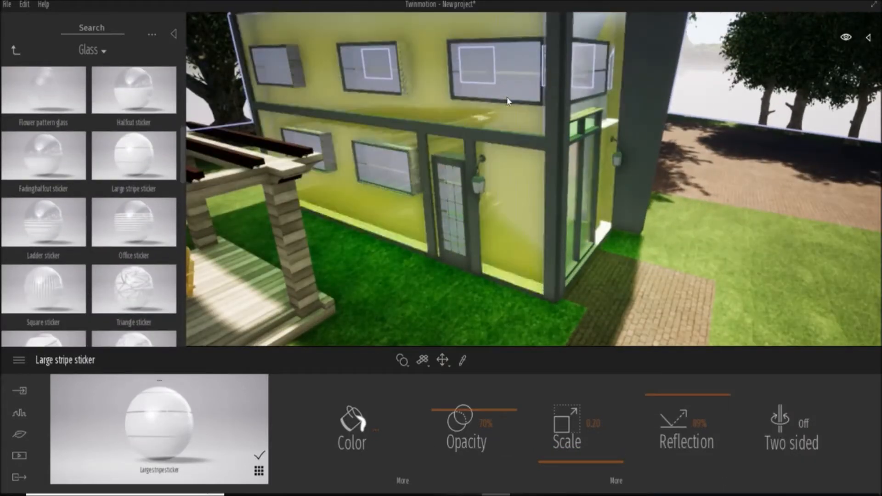
# Step: Apply Dark tinted glass to the house windows and front door panes
pyautogui.scroll(-5, 80, 206)
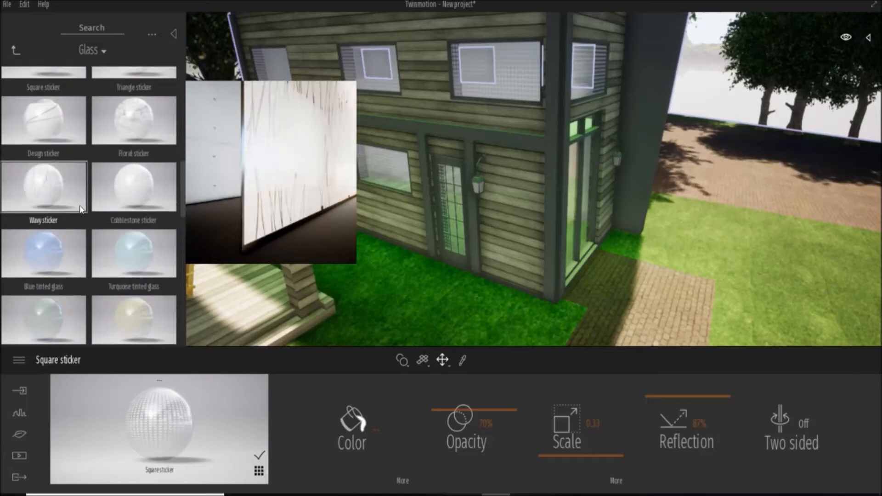
pyautogui.scroll(-4, 80, 206)
pyautogui.moveTo(136, 187); pyautogui.dragTo(481, 91)
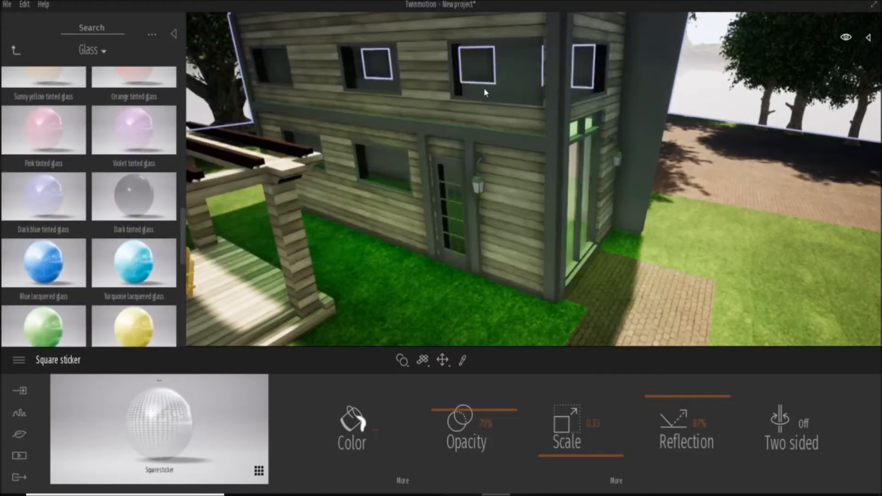
pyautogui.scroll(1, 61, 256)
pyautogui.scroll(-3, 477, 197)
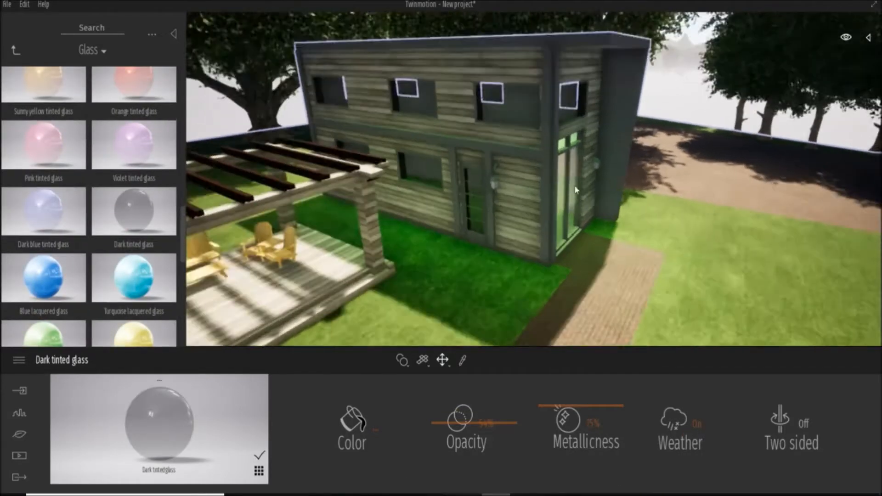
# Step: Apply Dark tinted glass to the tall glass panels at the end of the house beside the path
pyautogui.scroll(2, 580, 185)
pyautogui.moveTo(673, 164); pyautogui.dragTo(654, 142, button='middle')
pyautogui.moveTo(134, 213); pyautogui.dragTo(549, 158)
pyautogui.scroll(-5, 382, 192)
pyautogui.scroll(1, 382, 192)
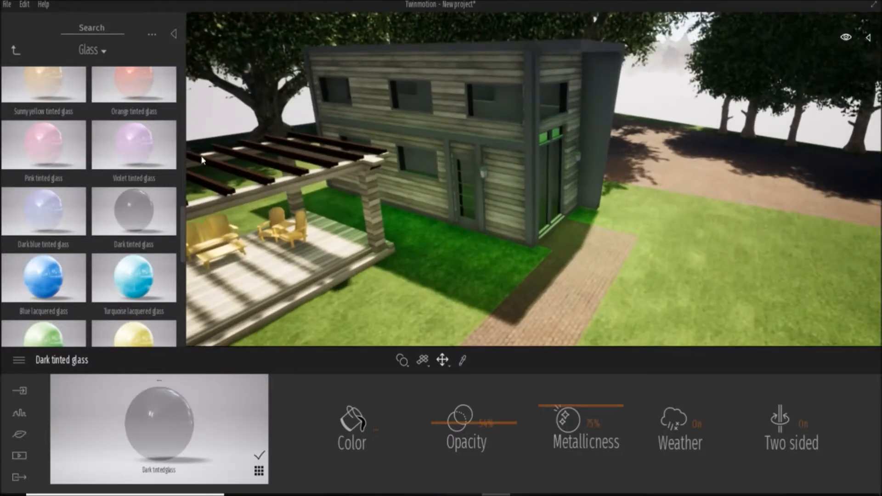
# Step: Replace the grey material of the house's frame and trim with Carbon from the Metal materials
pyautogui.click(16, 51)
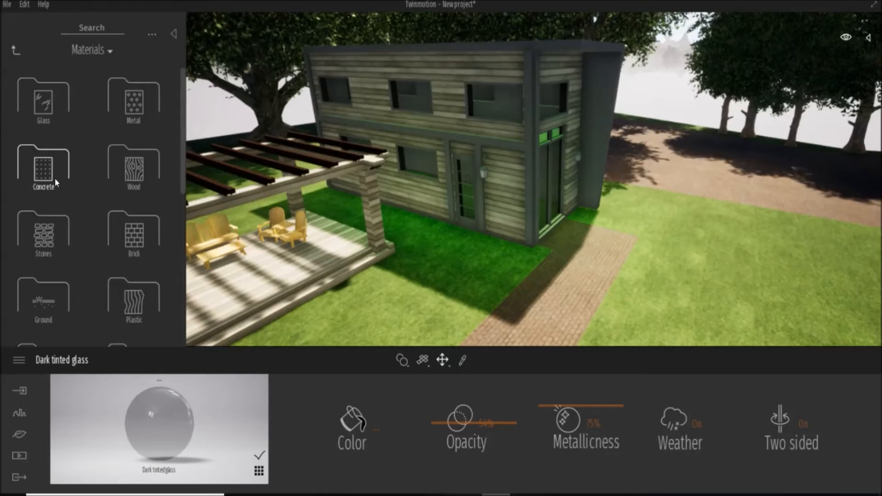
pyautogui.click(116, 100)
pyautogui.scroll(-10, 121, 165)
pyautogui.moveTo(130, 233); pyautogui.dragTo(608, 77)
pyautogui.scroll(-3, 572, 96)
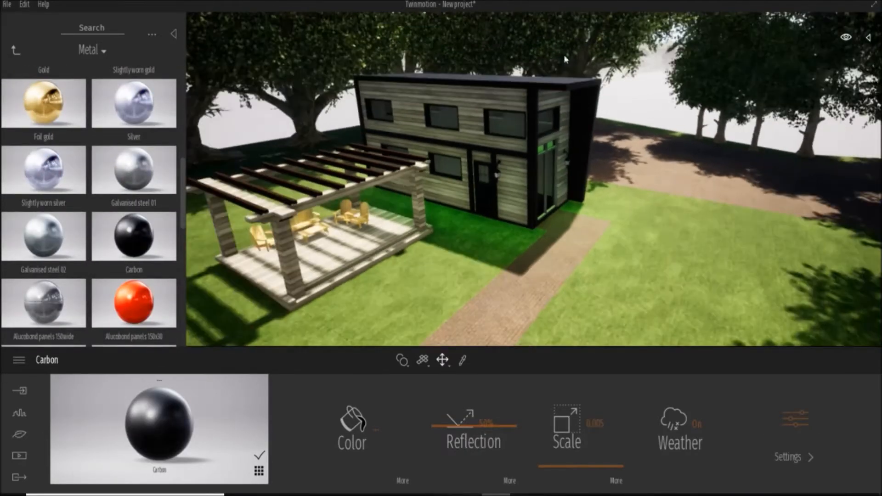
pyautogui.scroll(5, 550, 57)
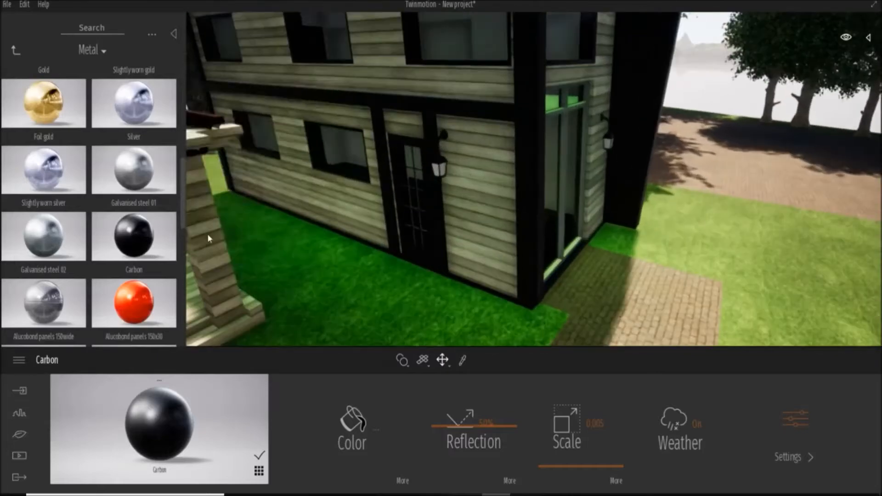
# Step: Try Plastic siding 01 from the Plastic materials on the house's wood-clad walls
pyautogui.click(15, 50)
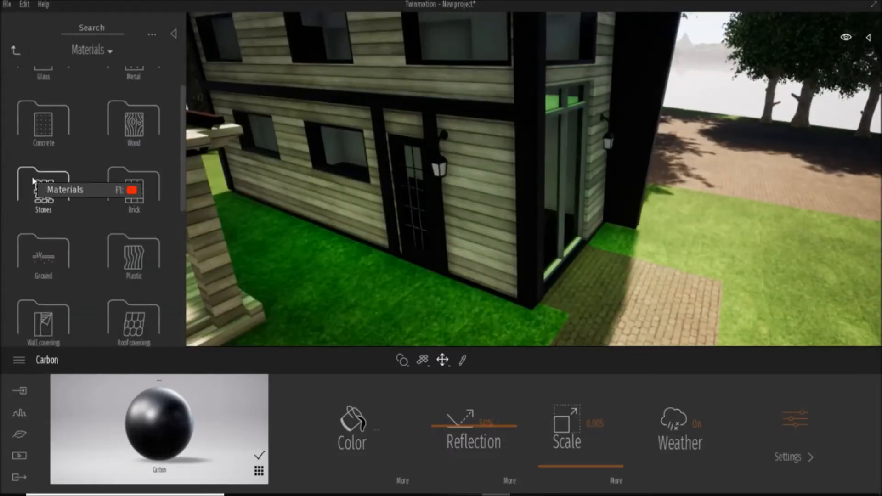
pyautogui.scroll(-3, 42, 172)
pyautogui.click(44, 294)
pyautogui.scroll(-4, 79, 183)
pyautogui.click(15, 50)
pyautogui.scroll(-1, 68, 274)
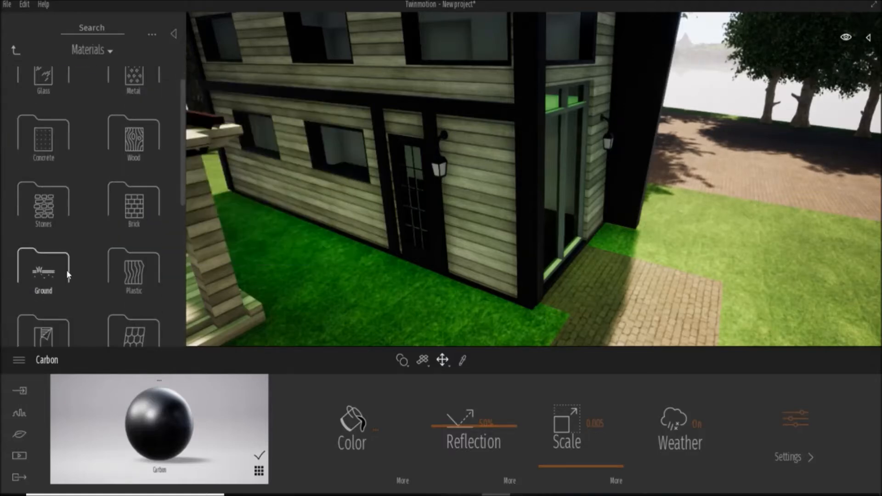
pyautogui.scroll(-1, 68, 274)
pyautogui.click(123, 215)
pyautogui.scroll(-5, 124, 216)
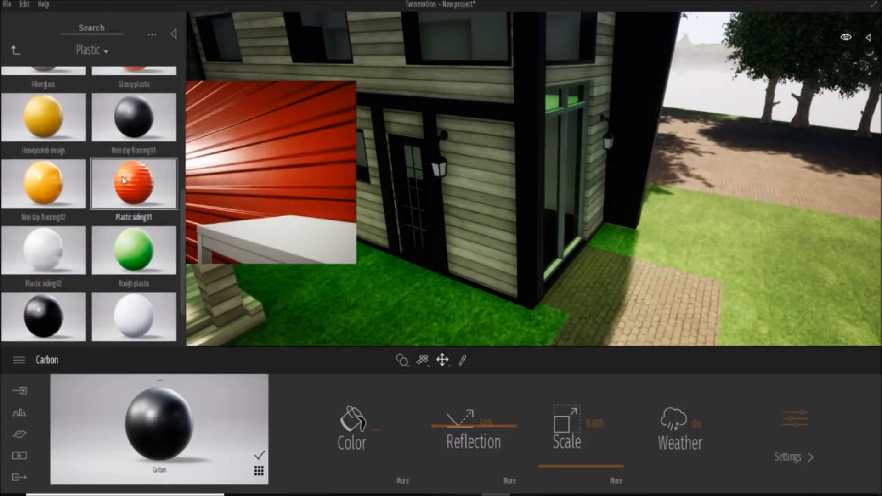
pyautogui.moveTo(131, 182); pyautogui.dragTo(488, 161)
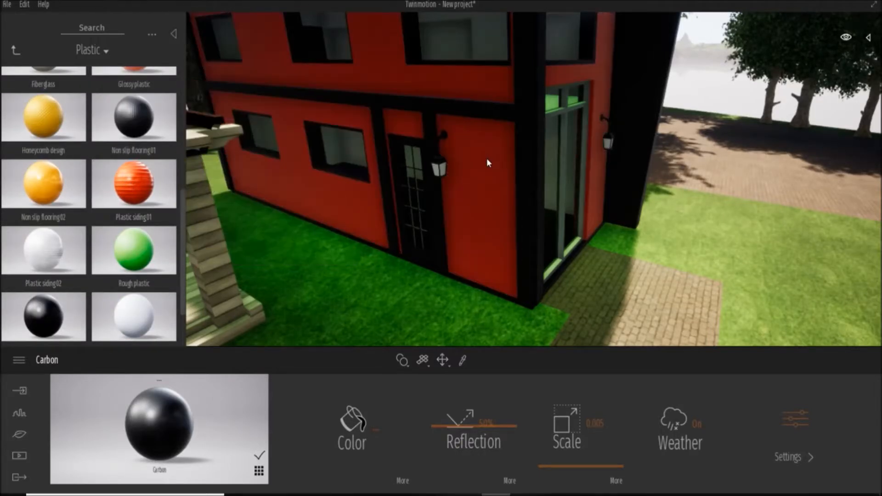
pyautogui.hotkey('ctrl', 'z')
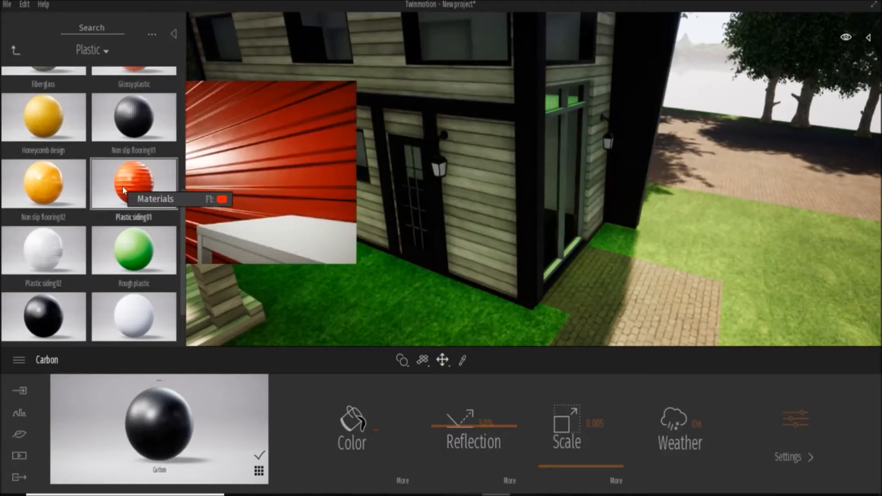
# Step: Replace the wood cladding on the house's exterior walls with Plastic siding 02
pyautogui.scroll(-1, 123, 191)
pyautogui.moveTo(37, 211); pyautogui.dragTo(472, 161)
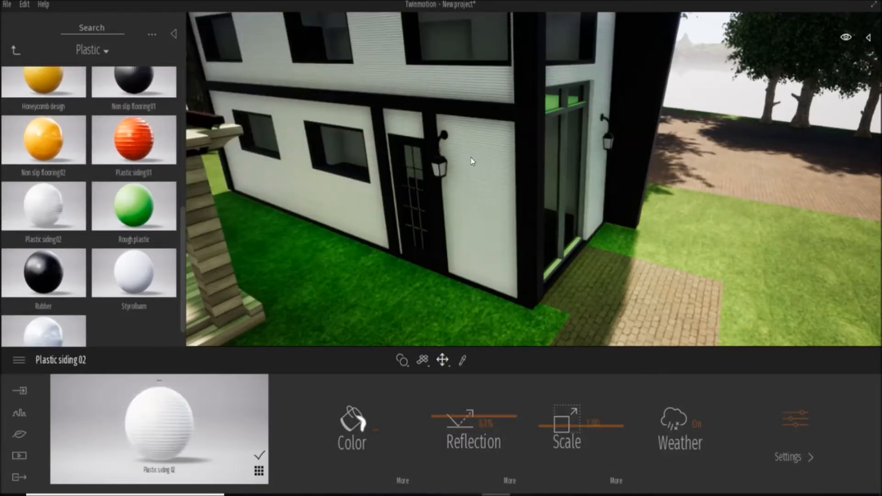
pyautogui.scroll(-1, 118, 252)
pyautogui.scroll(2, 502, 170)
pyautogui.moveTo(502, 170); pyautogui.dragTo(491, 185, button='middle')
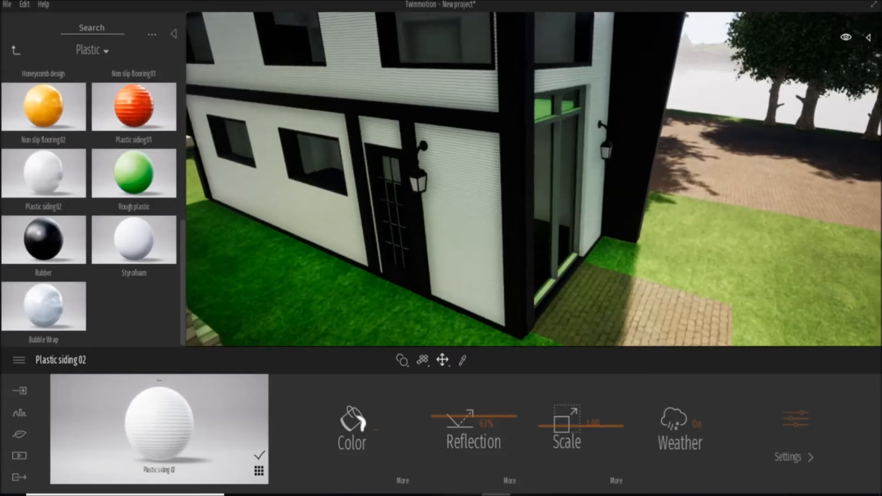
pyautogui.scroll(-5, 489, 95)
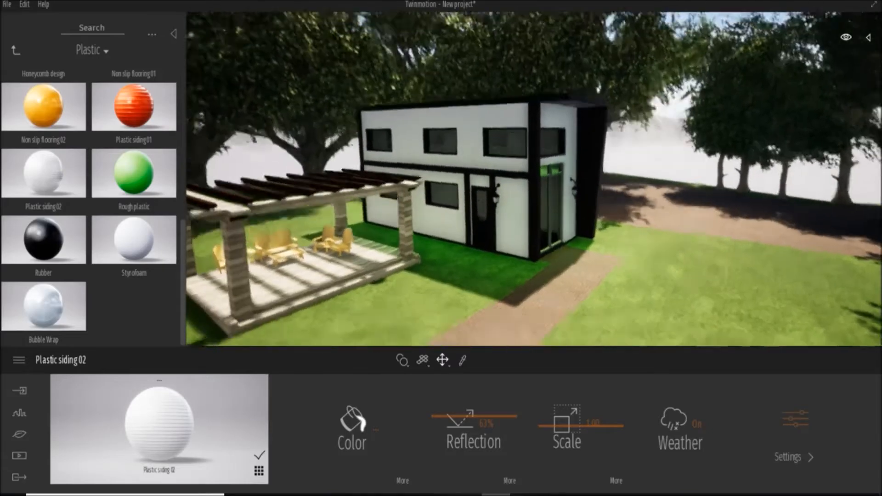
pyautogui.moveTo(524, 192)
pyautogui.keyDown('shift'); pyautogui.mouseDown(button='middle')
pyautogui.moveTo(592, 202)
pyautogui.moveTo(459, 193)
pyautogui.moveTo(524, 192)
pyautogui.mouseUp(button='middle'); pyautogui.keyUp('shift')
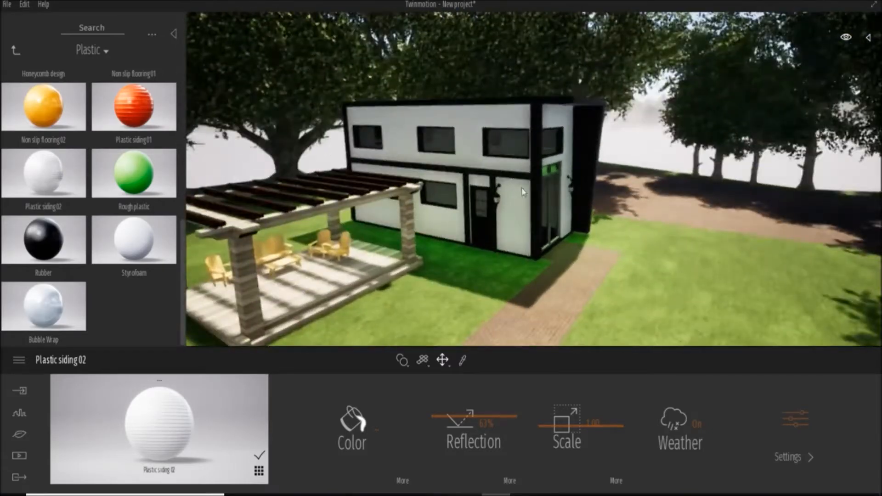
# Step: Apply Neon 02 from the Neons materials to the glass of the wall lantern beside the front door
pyautogui.scroll(5, 521, 191)
pyautogui.scroll(-2, 439, 235)
pyautogui.moveTo(354, 298); pyautogui.dragTo(356, 250, button='middle')
pyautogui.scroll(2, 409, 279)
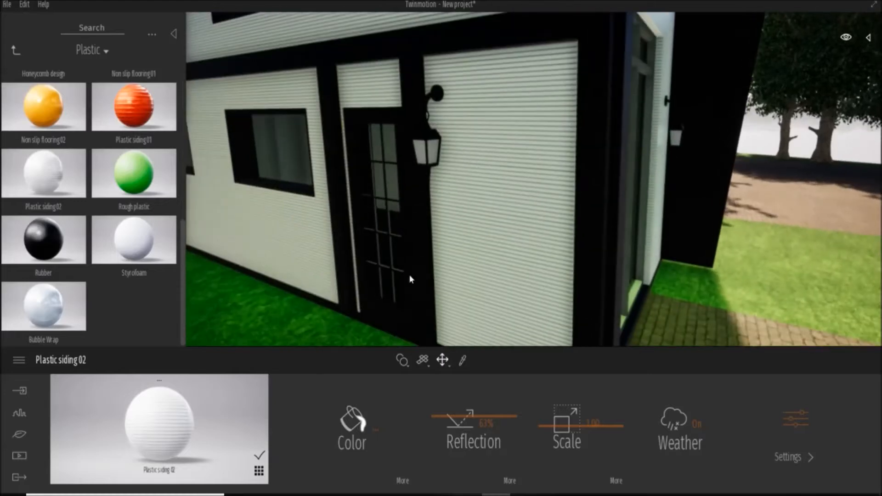
pyautogui.click(16, 49)
pyautogui.scroll(2, 39, 236)
pyautogui.click(40, 240)
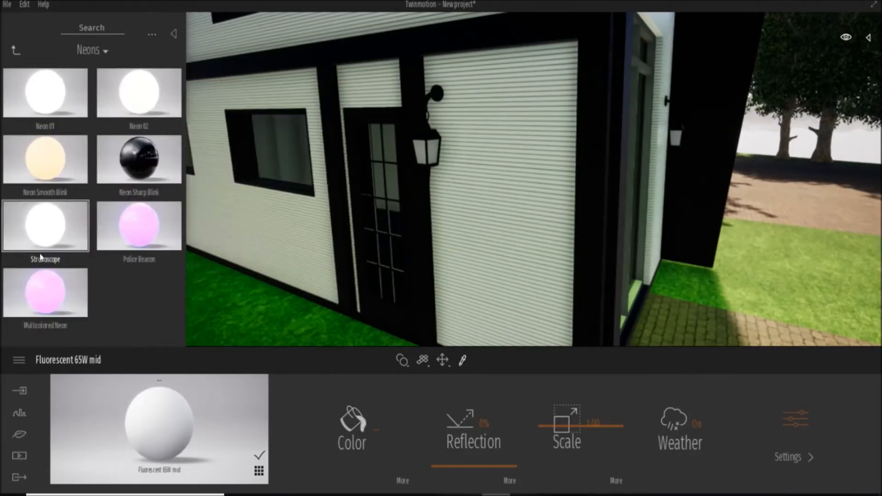
pyautogui.moveTo(117, 92); pyautogui.dragTo(421, 151)
pyautogui.scroll(-3, 524, 159)
pyautogui.scroll(-3, 526, 163)
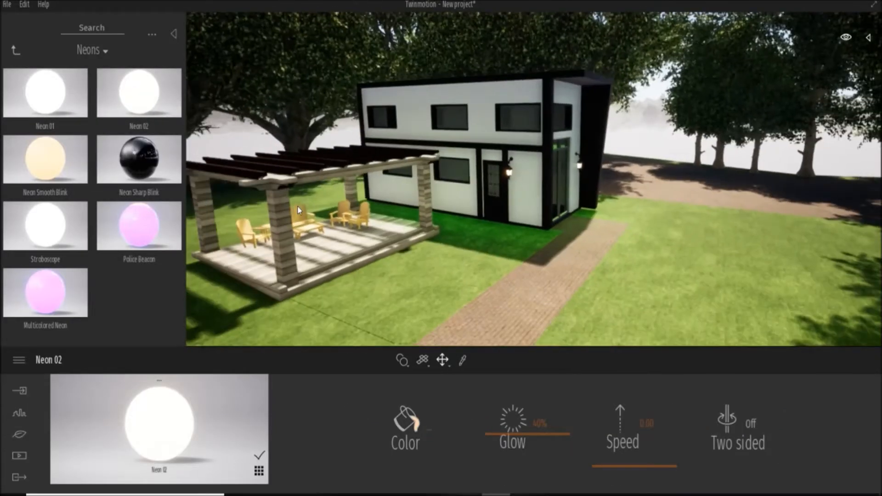
# Step: Examine the house, pergola, garden walls and dock from the garden and from the lake
pyautogui.scroll(1, 526, 163)
pyautogui.moveTo(526, 163); pyautogui.dragTo(624, 161, button='middle')
pyautogui.moveTo(533, 179); pyautogui.dragTo(470, 181, button='middle')
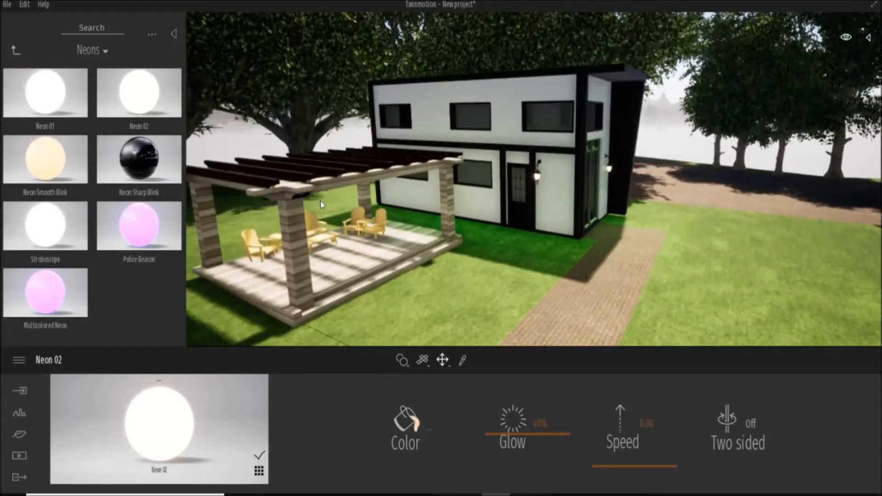
pyautogui.scroll(-10, 320, 201)
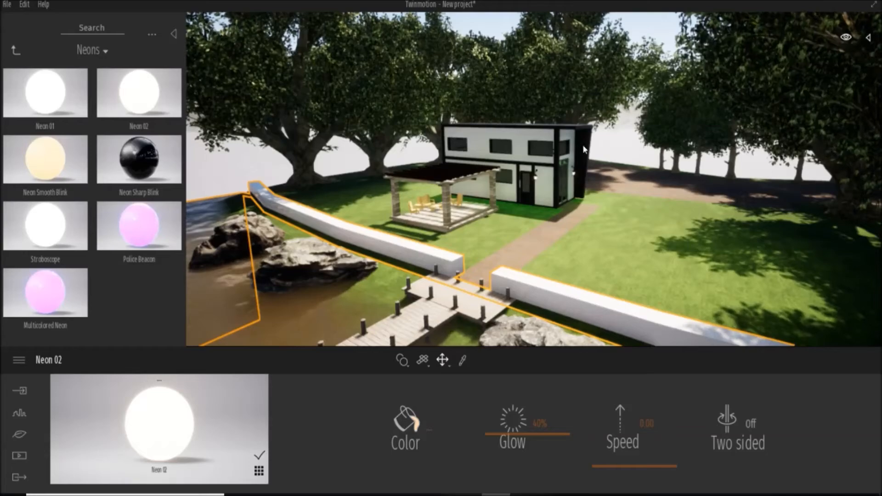
pyautogui.moveTo(612, 151); pyautogui.dragTo(459, 188)
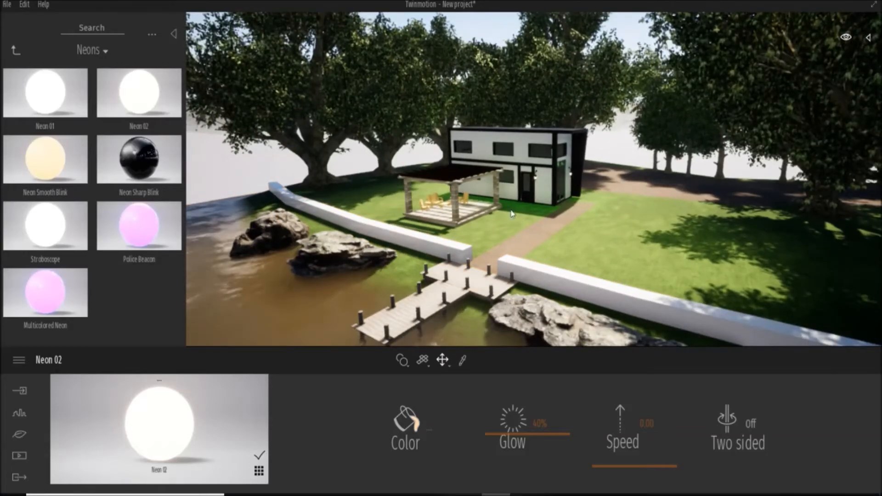
pyautogui.keyDown('shift'); pyautogui.moveTo(536, 252); pyautogui.dragTo(534, 197, button='middle'); pyautogui.keyUp('shift')
pyautogui.scroll(6, 534, 197)
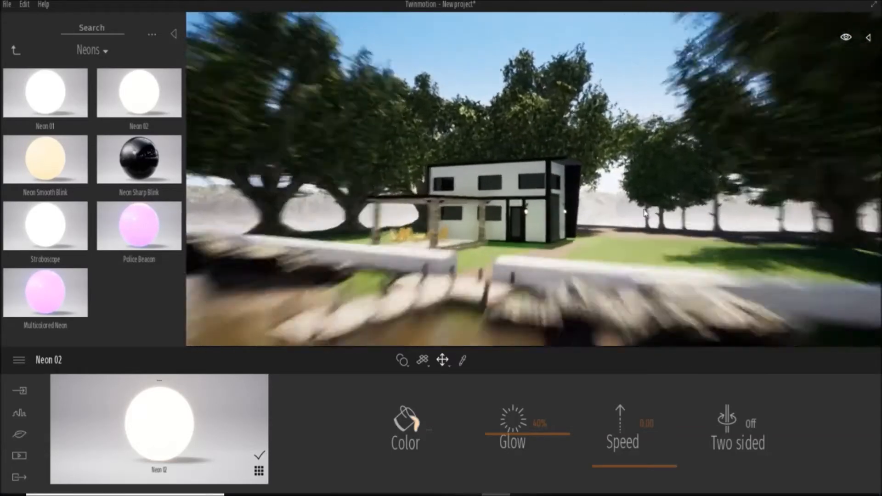
pyautogui.moveTo(459, 193); pyautogui.dragTo(446, 235, button='middle')
pyautogui.scroll(-2, 445, 235)
pyautogui.scroll(3, 445, 235)
pyautogui.scroll(-5, 446, 235)
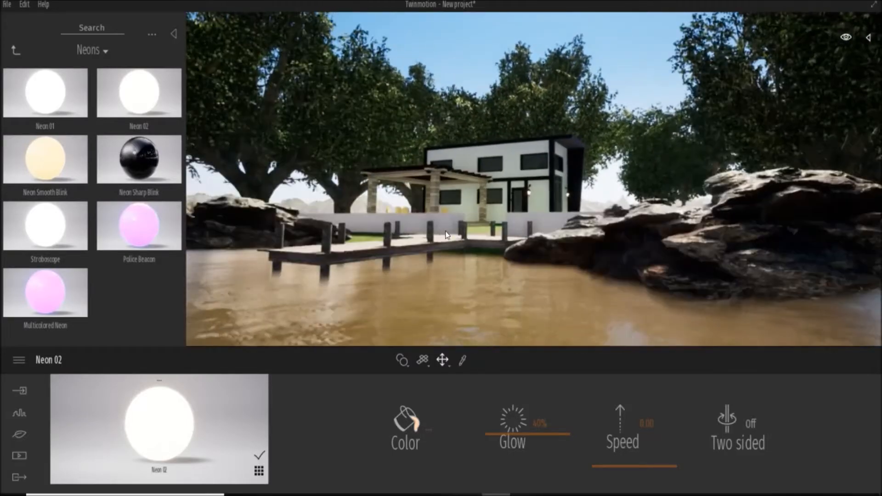
pyautogui.keyDown('shift'); pyautogui.moveTo(445, 235); pyautogui.dragTo(446, 289, button='middle'); pyautogui.keyUp('shift')
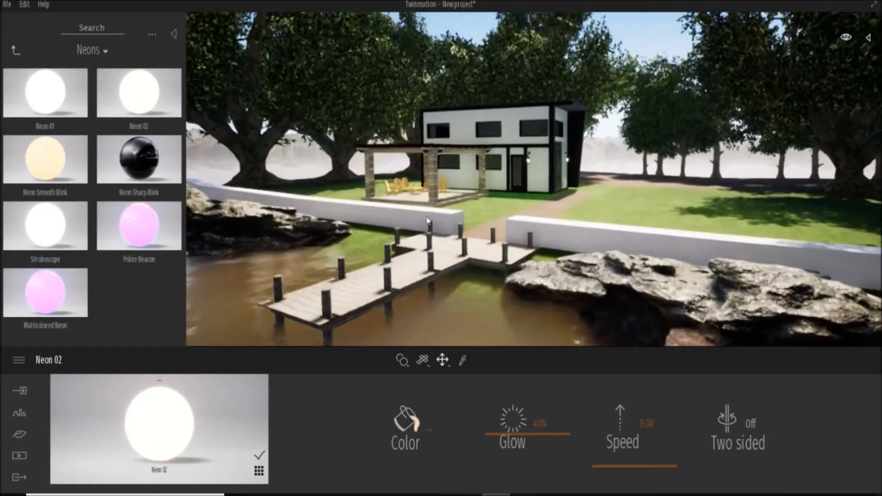
# Step: Apply Danpalon from the Plastic materials to the yellow chairs, bench and tables under the pergola
pyautogui.scroll(2, 395, 172)
pyautogui.scroll(5, 395, 172)
pyautogui.moveTo(324, 182); pyautogui.dragTo(324, 257, button='middle')
pyautogui.scroll(4, 244, 290)
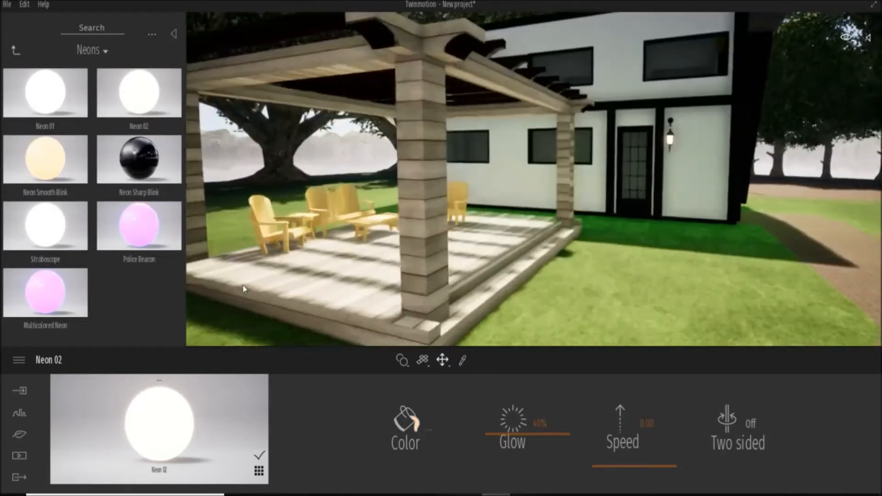
pyautogui.moveTo(244, 289); pyautogui.dragTo(294, 307, button='middle')
pyautogui.click(16, 50)
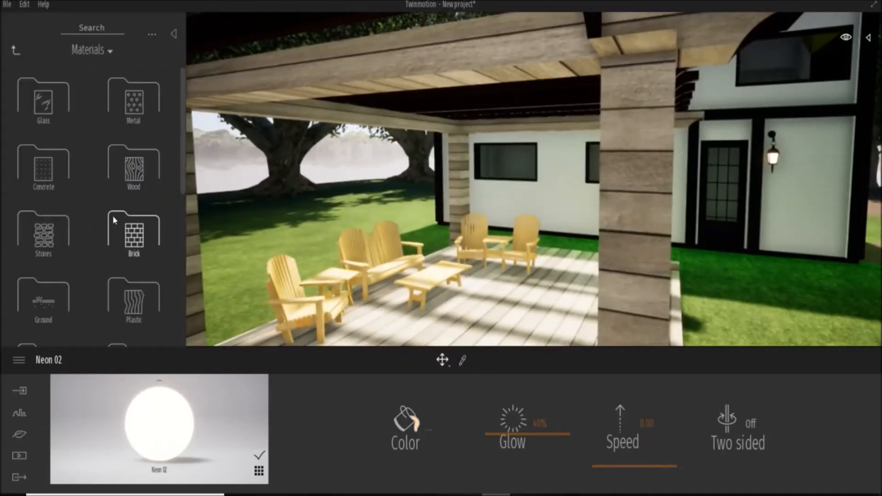
pyautogui.click(135, 301)
pyautogui.moveTo(139, 161)
pyautogui.moveTo(45, 303)
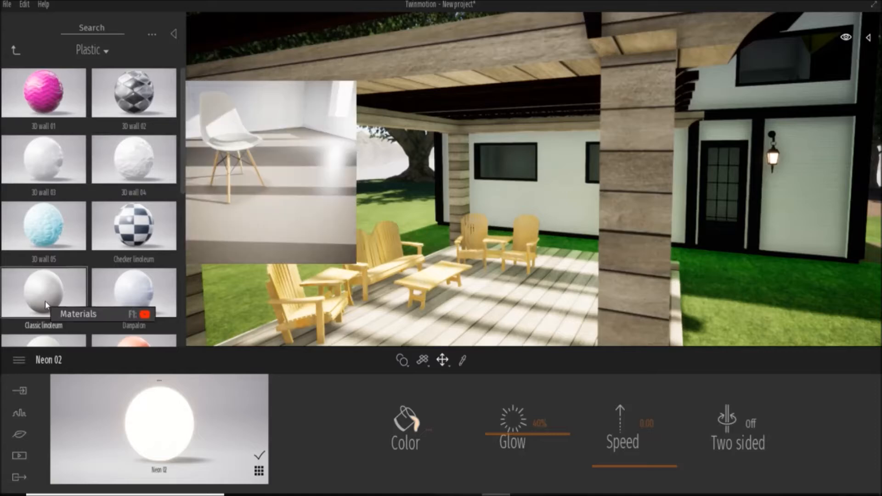
pyautogui.scroll(-2, 89, 304)
pyautogui.moveTo(134, 218); pyautogui.dragTo(283, 287)
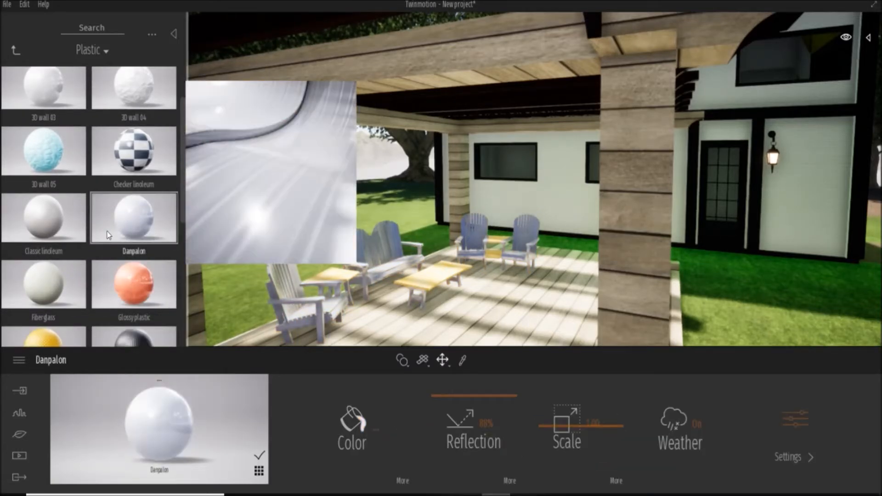
pyautogui.moveTo(134, 218); pyautogui.dragTo(350, 283)
# Step: Replace the wood of the pergola's posts, beams and deck with Danpalon
pyautogui.scroll(-8, 347, 257)
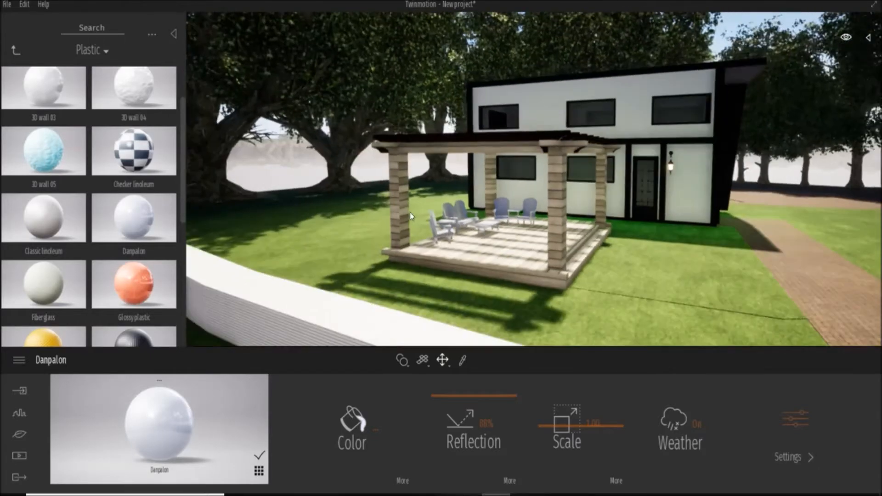
pyautogui.moveTo(133, 218); pyautogui.dragTo(523, 236)
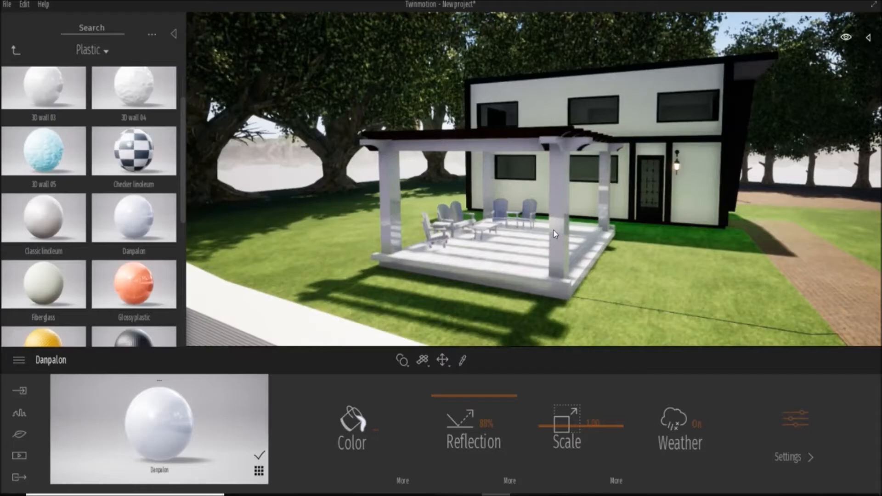
pyautogui.scroll(-5, 553, 234)
pyautogui.scroll(4, 553, 234)
# Step: Apply Non slip flooring 01 to the dark roof slats of the pergola
pyautogui.keyDown('shift'); pyautogui.moveTo(553, 234); pyautogui.dragTo(395, 183, button='middle'); pyautogui.keyUp('shift')
pyautogui.scroll(4, 324, 236)
pyautogui.scroll(-3, 41, 253)
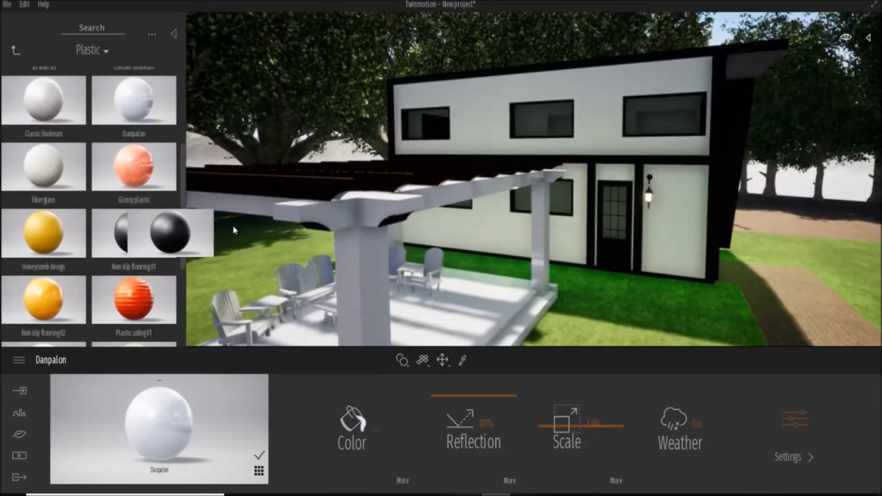
pyautogui.click(332, 183)
pyautogui.scroll(-6, 329, 201)
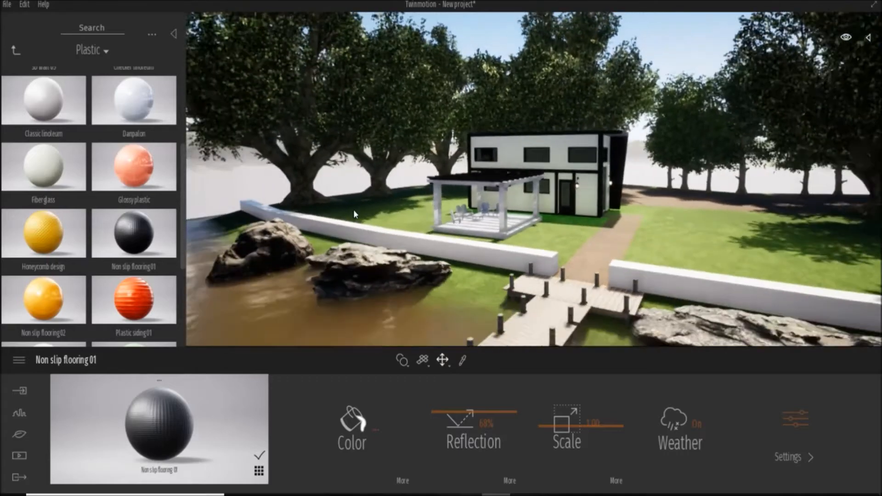
pyautogui.scroll(-2, 354, 214)
pyautogui.scroll(4, 591, 209)
pyautogui.moveTo(591, 209); pyautogui.dragTo(514, 180, button='middle')
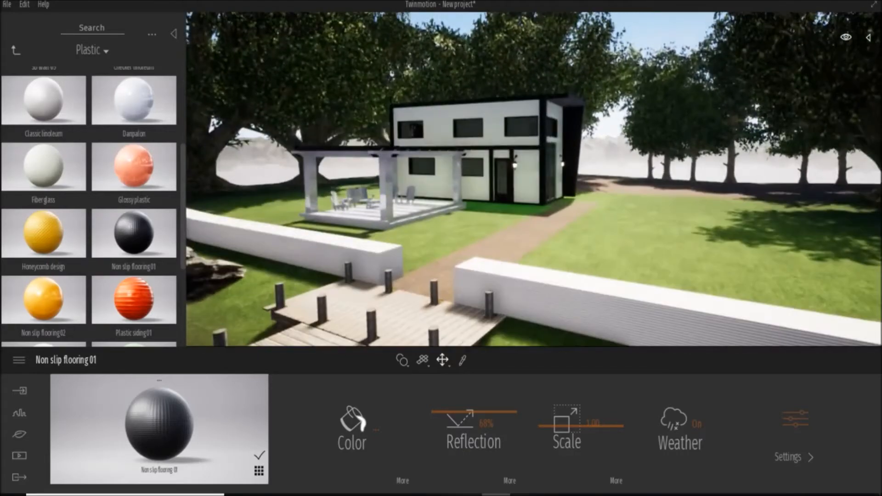
# Step: Switch from materials to Nature's Vegetation painting and open the Bushes library
pyautogui.click(21, 49)
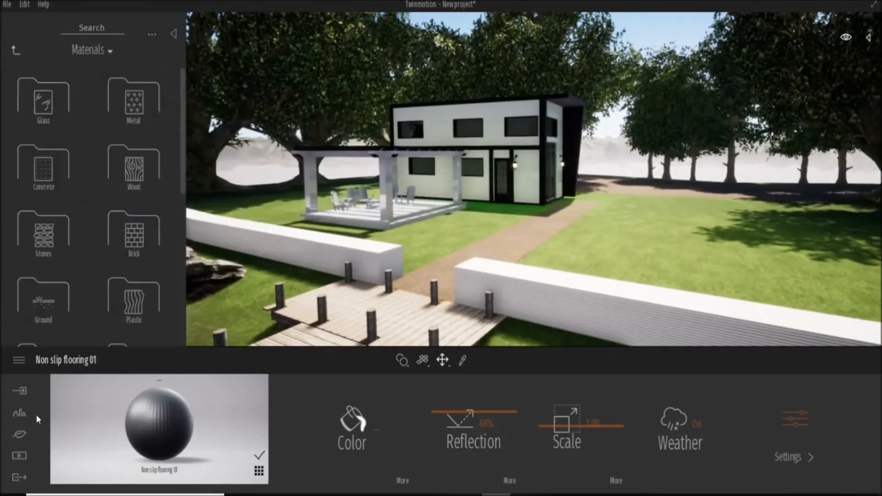
pyautogui.click(23, 409)
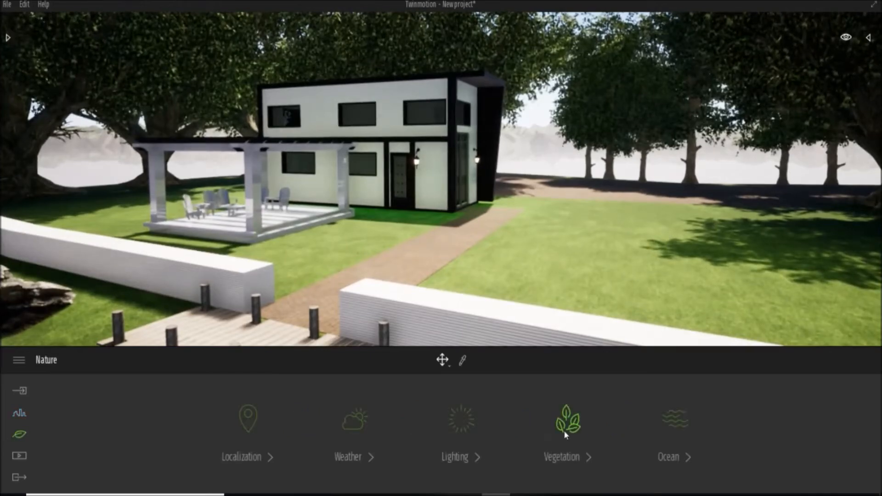
pyautogui.click(564, 431)
pyautogui.click(18, 48)
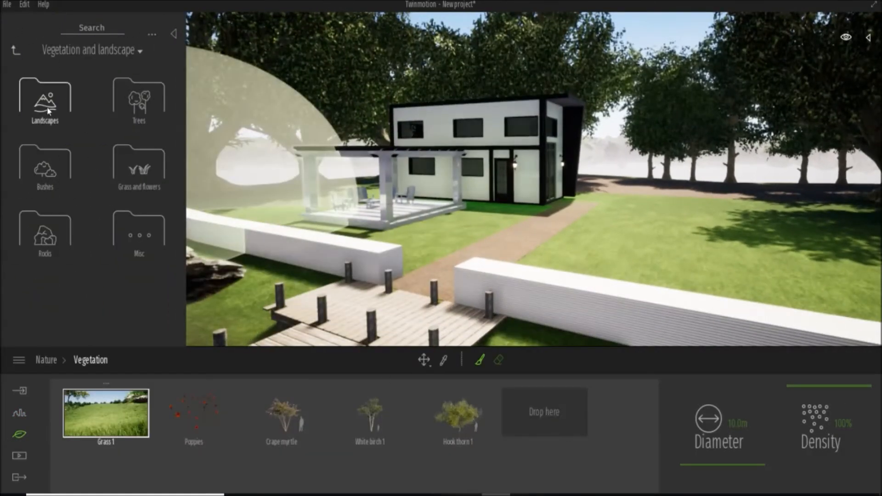
pyautogui.click(54, 159)
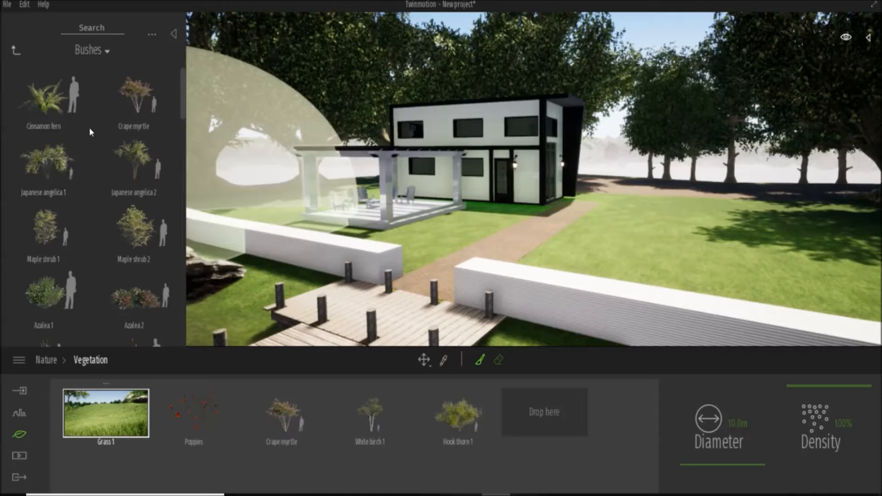
pyautogui.scroll(-1, 110, 160)
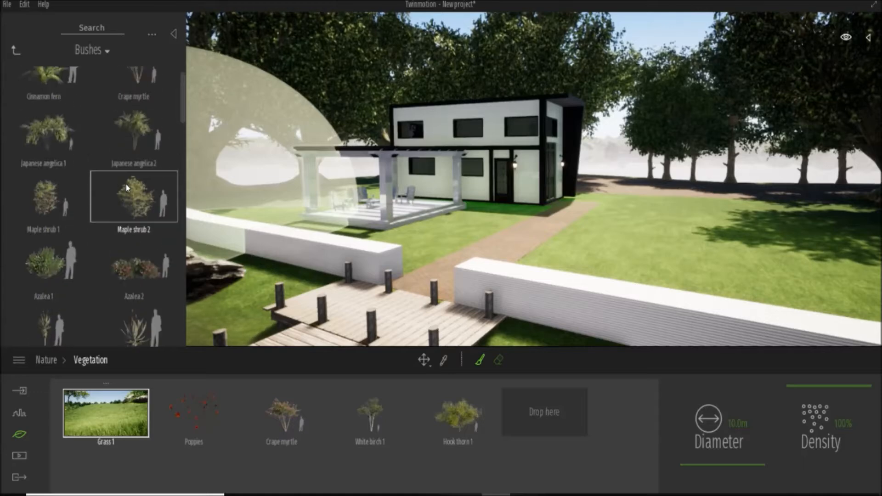
# Step: Pick Cattail 2 from the Bushes library and plant a clump on the shoreline beside the dock, on the pergola side
pyautogui.click(131, 139)
pyautogui.scroll(-5, 111, 271)
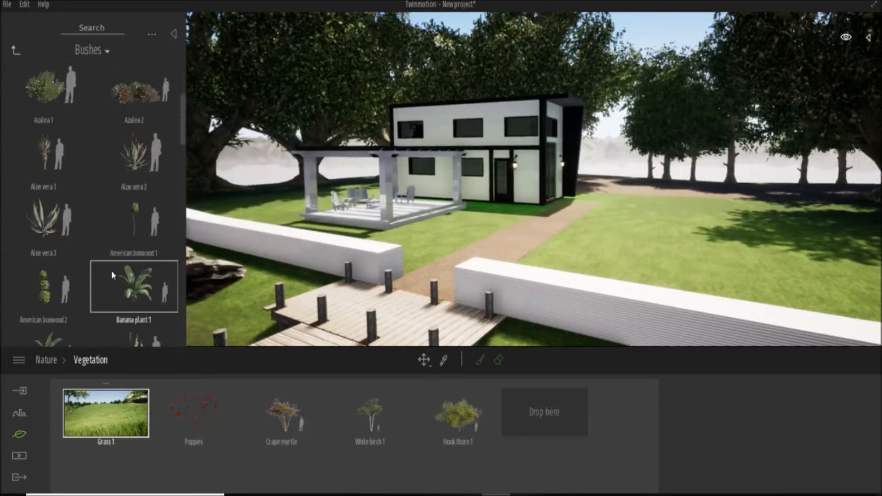
pyautogui.scroll(-3, 114, 262)
pyautogui.click(43, 224)
pyautogui.scroll(-5, 610, 256)
pyautogui.scroll(5, 280, 271)
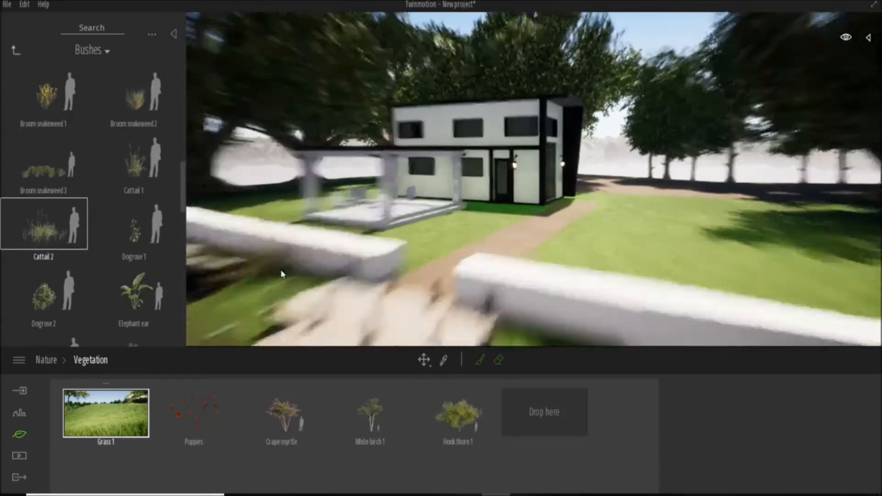
pyautogui.scroll(-3, 285, 271)
pyautogui.scroll(-2, 372, 264)
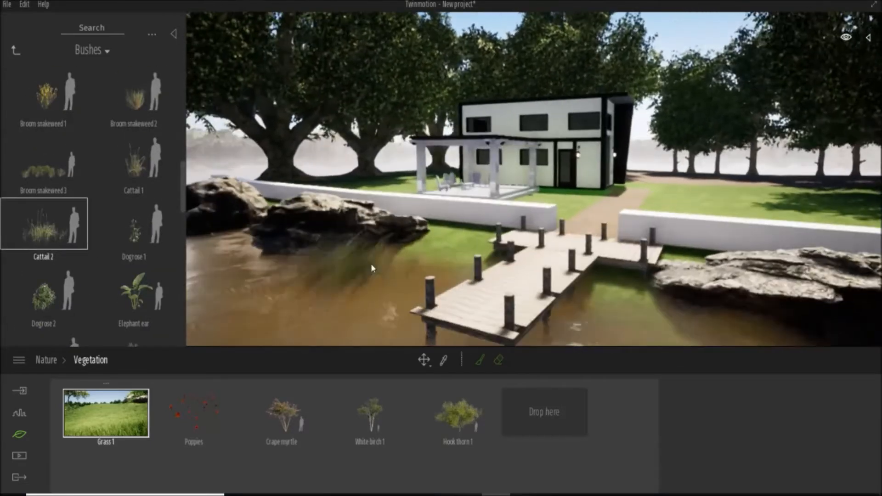
pyautogui.click(419, 262)
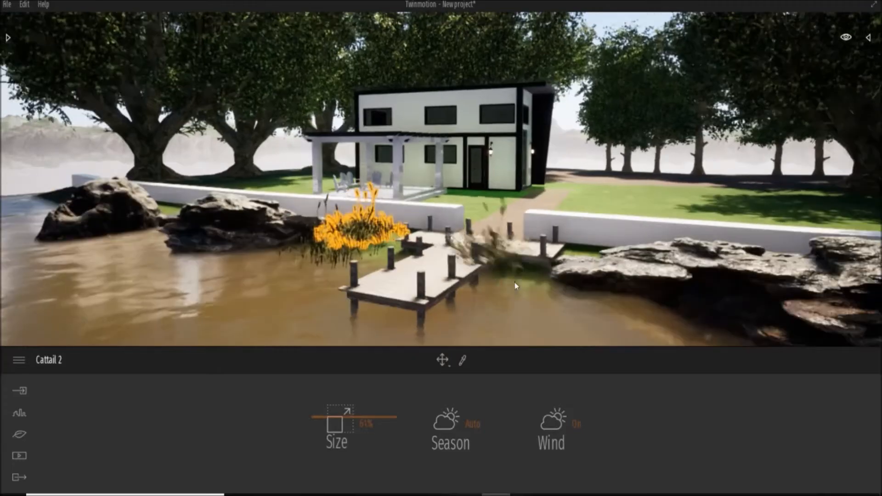
# Step: Plant another Cattail 2 clump on the opposite side of the dock, next to the long flat rock
pyautogui.scroll(3, 523, 284)
pyautogui.scroll(-2, 551, 290)
pyautogui.click(561, 295)
pyautogui.scroll(-1, 349, 275)
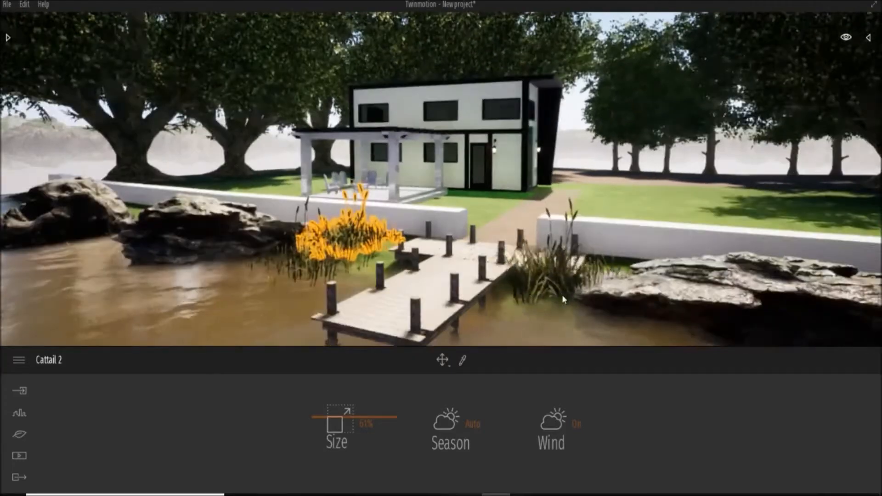
pyautogui.scroll(2, 336, 275)
pyautogui.scroll(-1, 338, 283)
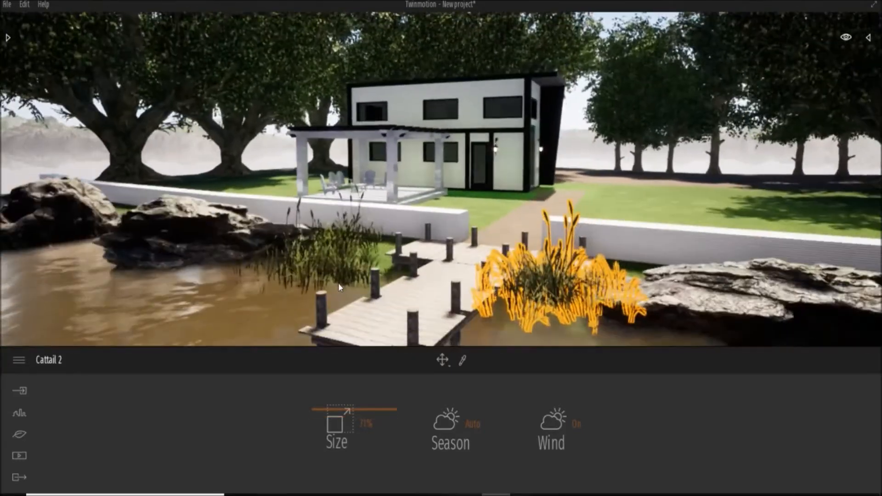
# Step: Plant more Cattail 2 clumps in the shallows along the dock's pergola side
pyautogui.keyDown('shift'); pyautogui.moveTo(338, 283); pyautogui.dragTo(411, 312, button='middle'); pyautogui.keyUp('shift')
pyautogui.scroll(-1, 412, 312)
pyautogui.click(412, 312)
pyautogui.scroll(-1, 414, 311)
pyautogui.scroll(1, 428, 307)
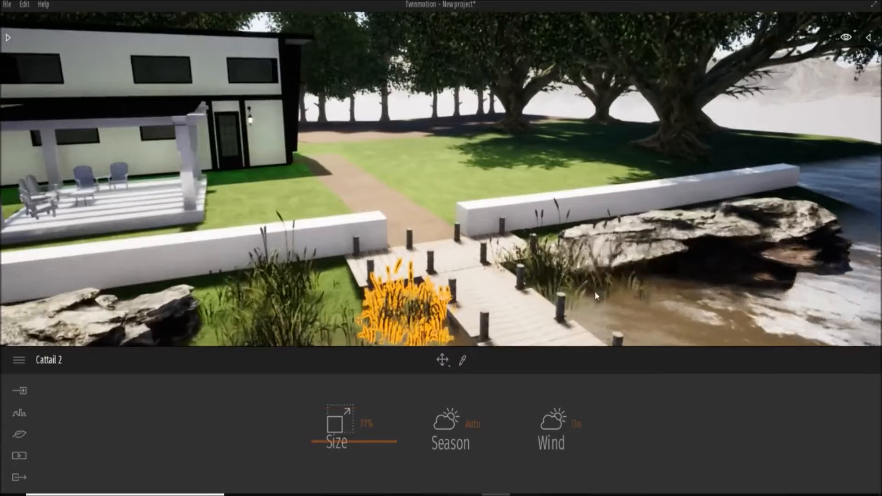
pyautogui.scroll(-2, 442, 302)
pyautogui.scroll(1, 443, 302)
pyautogui.click(442, 302)
# Step: Add a Cattail 2 clump in the water along the dock's edge that faces the long flat rock
pyautogui.keyDown('shift'); pyautogui.moveTo(519, 257); pyautogui.dragTo(560, 243, button='middle'); pyautogui.keyUp('shift')
pyautogui.scroll(-1, 553, 317)
pyautogui.click(546, 299)
pyautogui.scroll(-1, 316, 207)
pyautogui.scroll(2, 276, 193)
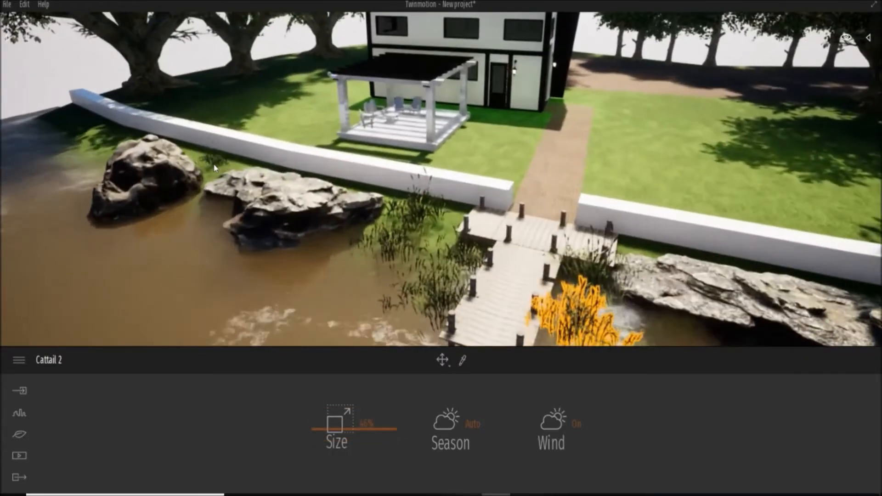
# Step: Plant small Cattail 2 clumps on the grass behind the boulders and near the wall's end by the dock
pyautogui.click(215, 168)
pyautogui.scroll(1, 214, 171)
pyautogui.click(459, 236)
pyautogui.scroll(-2, 348, 217)
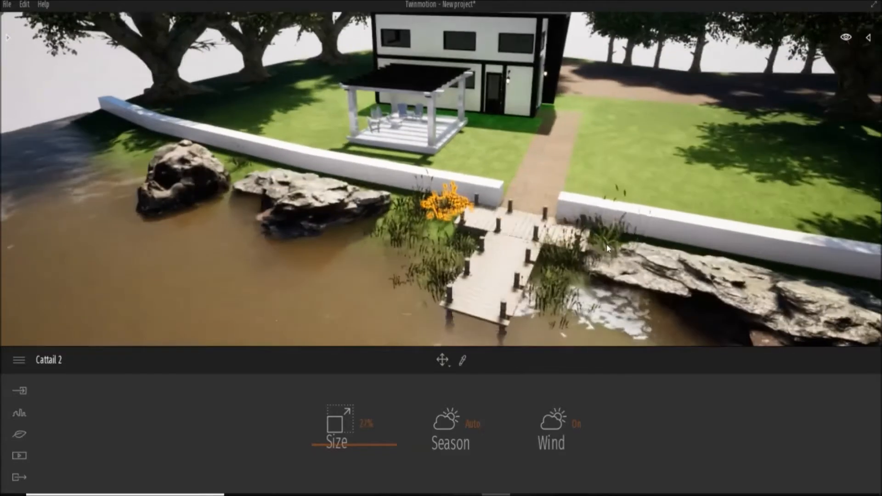
pyautogui.keyDown('shift'); pyautogui.moveTo(607, 248); pyautogui.dragTo(616, 250, button='middle'); pyautogui.keyUp('shift')
pyautogui.scroll(1, 616, 250)
pyautogui.click(153, 257)
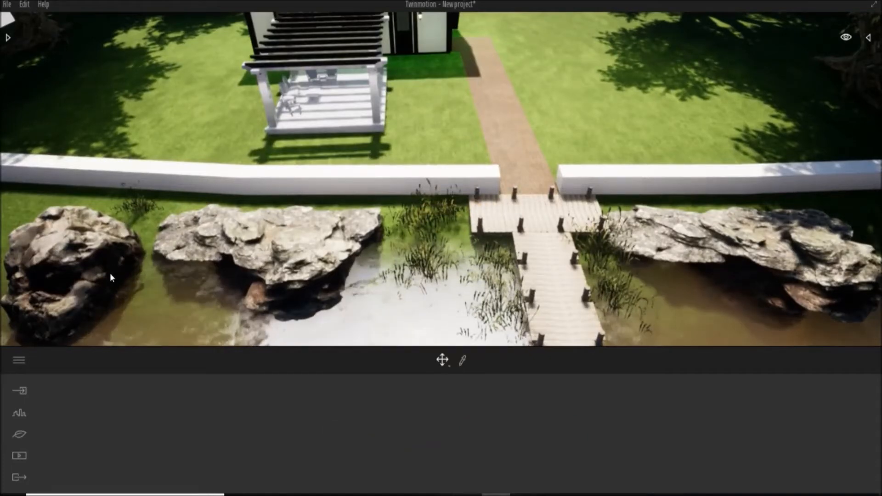
# Step: Reopen Nature's Bushes library, pick Sunflower 1 and plant a clump on the lawn beside the pergola
pyautogui.click(21, 415)
pyautogui.click(20, 435)
pyautogui.click(567, 419)
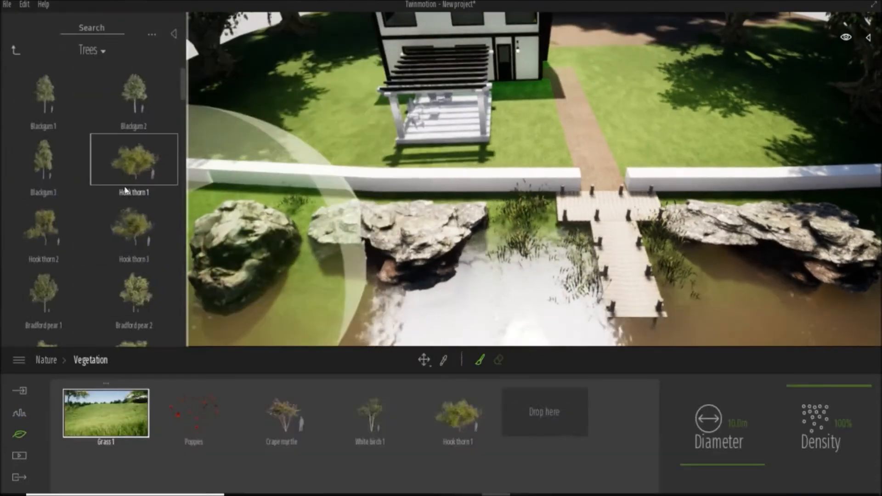
pyautogui.click(16, 51)
pyautogui.click(45, 165)
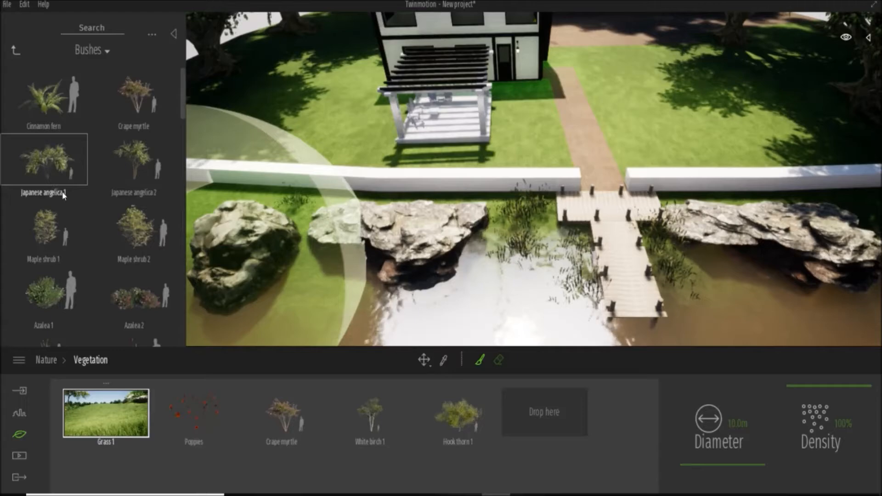
pyautogui.scroll(-4, 140, 183)
pyautogui.moveTo(181, 120); pyautogui.dragTo(186, 290)
pyautogui.moveTo(78, 267); pyautogui.dragTo(294, 216)
pyautogui.press('s')
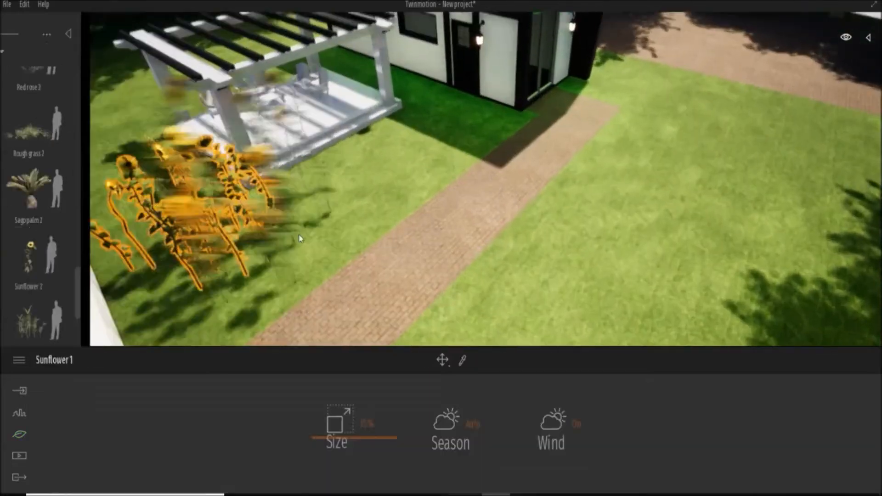
# Step: Plant more Sunflower 1 clumps on the lawn between the pergola, the brick path and the low white wall
pyautogui.scroll(-3, 303, 195)
pyautogui.click(323, 152)
pyautogui.keyDown('shift'); pyautogui.moveTo(347, 153); pyautogui.dragTo(214, 272, button='middle'); pyautogui.keyUp('shift')
pyautogui.scroll(3, 207, 276)
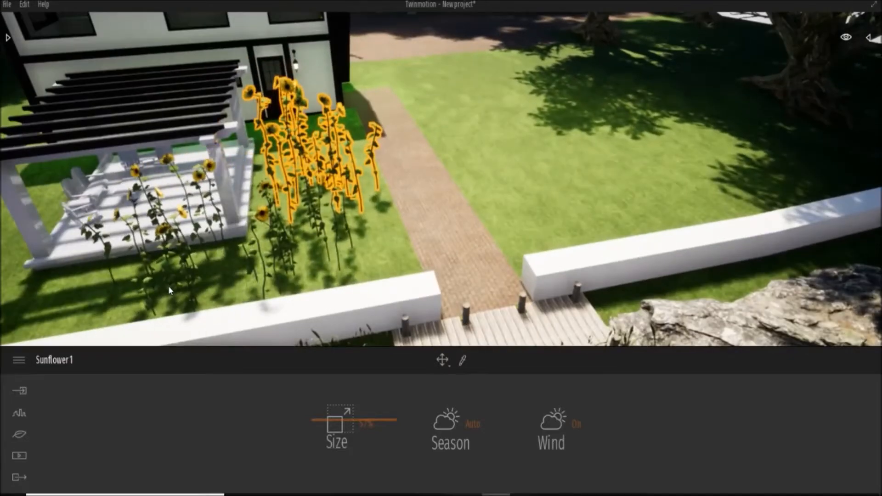
pyautogui.click(169, 287)
pyautogui.scroll(-4, 168, 287)
pyautogui.keyDown('shift'); pyautogui.moveTo(170, 288); pyautogui.dragTo(307, 257, button='middle'); pyautogui.keyUp('shift')
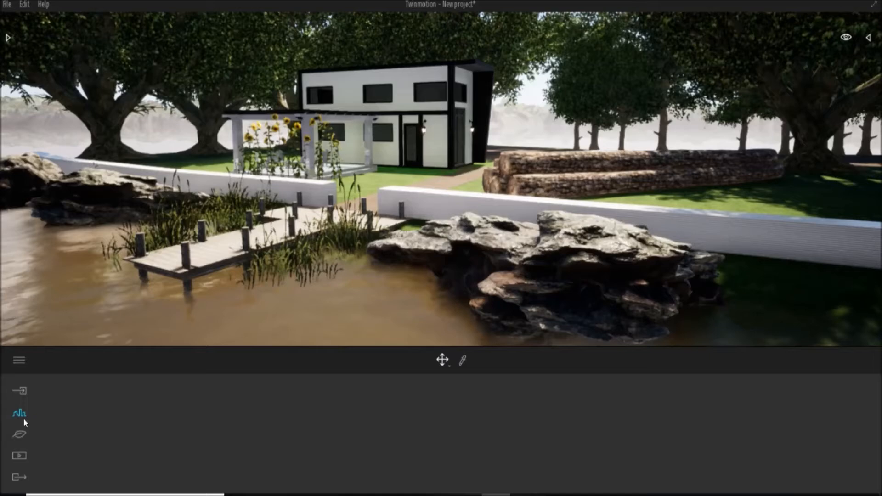
# Step: Open Nature's Weather settings and try rainy weather on the scene
pyautogui.click(20, 434)
pyautogui.click(354, 456)
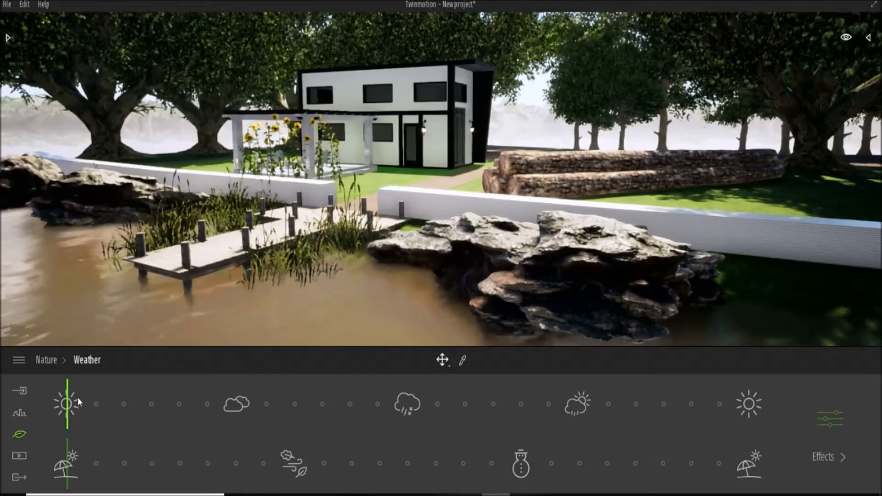
pyautogui.moveTo(78, 402); pyautogui.dragTo(471, 438)
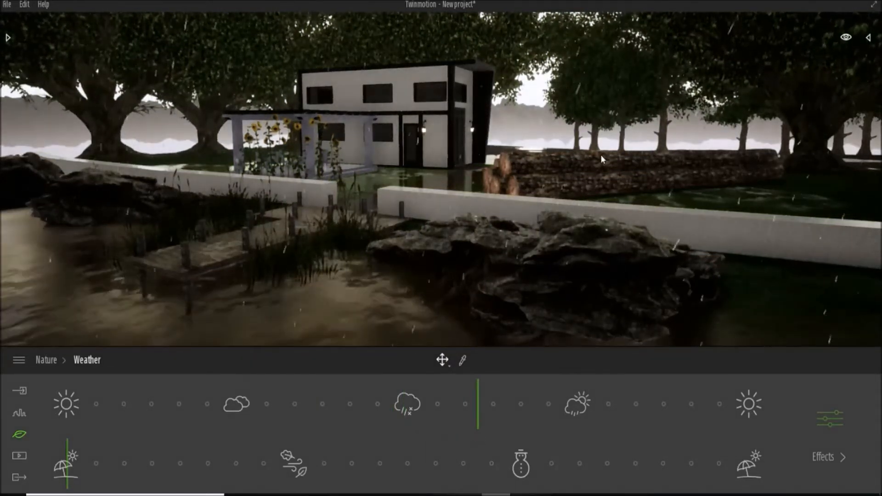
# Step: Delete the pile of logs on the lawn behind the low white wall
pyautogui.click(609, 172)
pyautogui.press('Delete')
# Step: Try other weather and season positions and return them to clear sun and summer
pyautogui.moveTo(481, 420); pyautogui.dragTo(676, 427)
pyautogui.moveTo(786, 428); pyautogui.dragTo(67, 428)
pyautogui.moveTo(334, 472); pyautogui.dragTo(67, 460)
pyautogui.moveTo(69, 417)
pyautogui.mouseDown()
pyautogui.moveTo(681, 426)
pyautogui.moveTo(67, 425)
pyautogui.mouseUp()
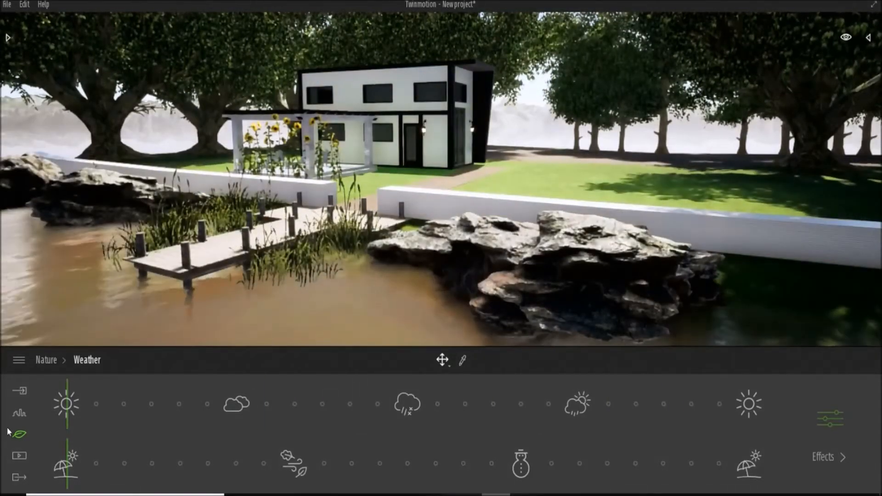
# Step: Set the smog to 25% in the weather effects
pyautogui.click(834, 457)
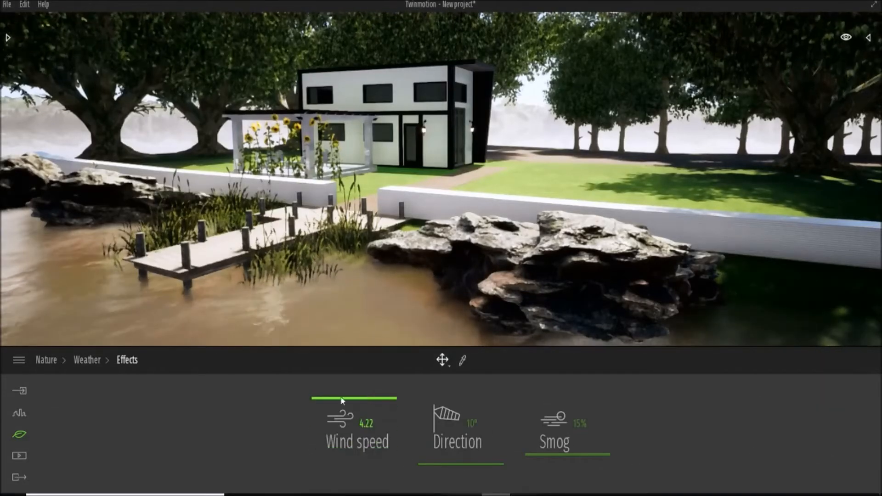
pyautogui.moveTo(547, 458)
pyautogui.mouseDown()
pyautogui.moveTo(557, 392)
pyautogui.moveTo(560, 483)
pyautogui.moveTo(560, 453)
pyautogui.mouseUp()
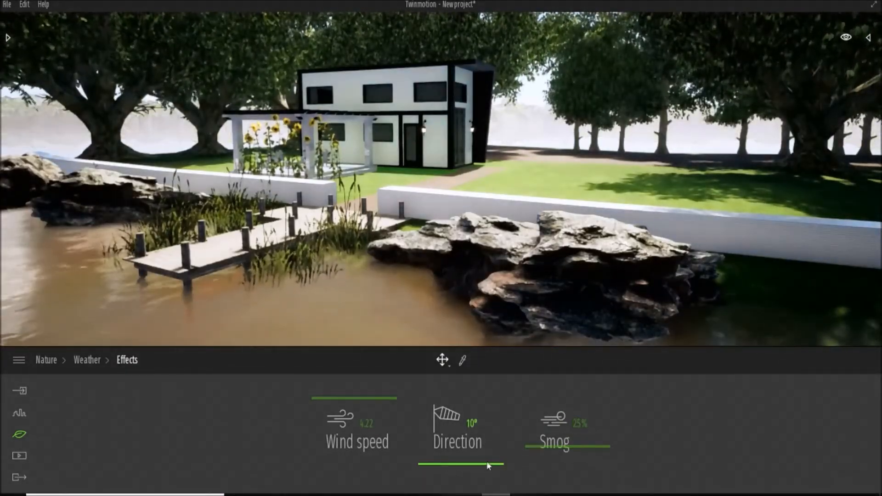
# Step: Create a video clip starting at the lakeside view and add a second keyframe from an aerial view over the pergola
pyautogui.click(14, 417)
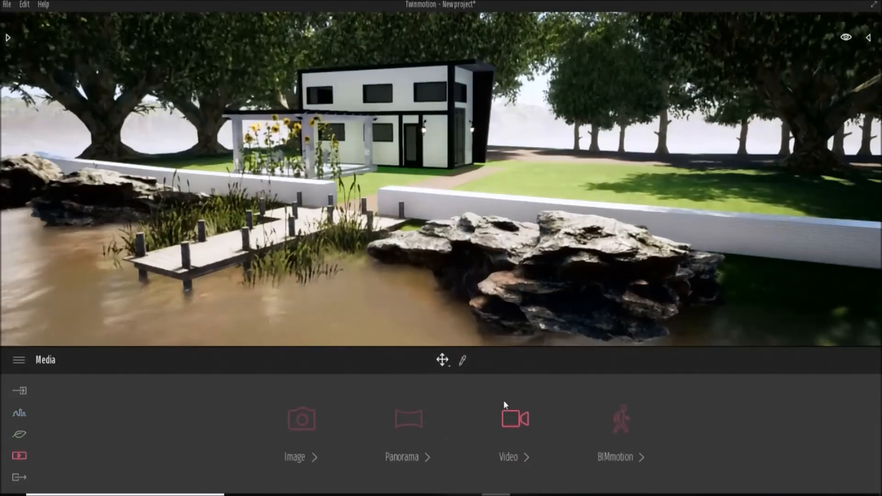
pyautogui.click(514, 429)
pyautogui.click(410, 418)
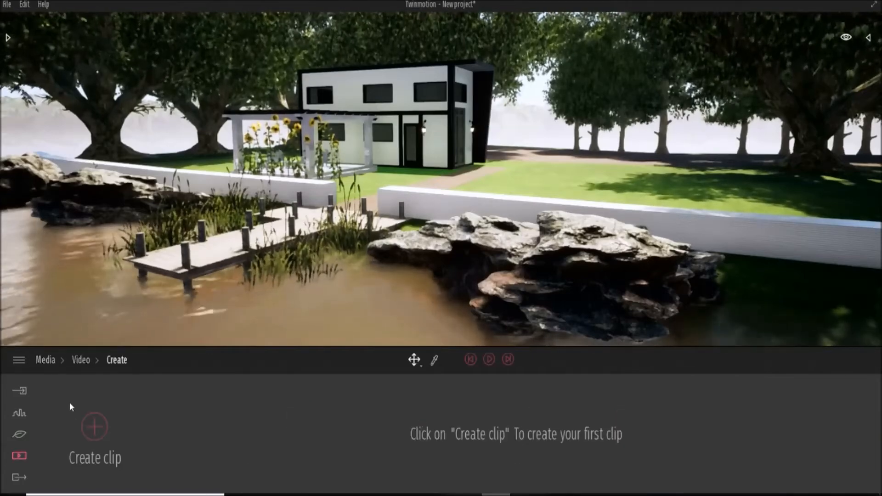
pyautogui.click(92, 425)
pyautogui.keyDown('shift'); pyautogui.moveTo(359, 222); pyautogui.dragTo(429, 327, button='middle'); pyautogui.keyUp('shift')
pyautogui.keyDown('shift'); pyautogui.moveTo(405, 207); pyautogui.dragTo(514, 245, button='middle'); pyautogui.keyUp('shift')
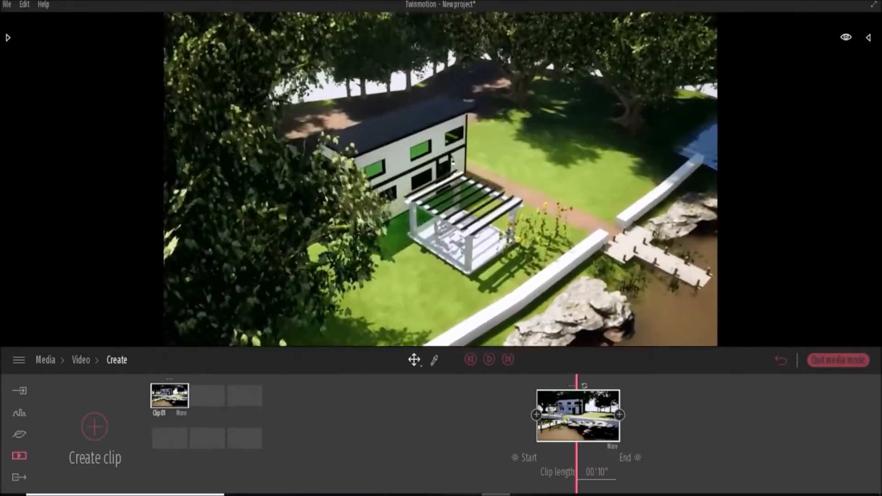
pyautogui.click(619, 415)
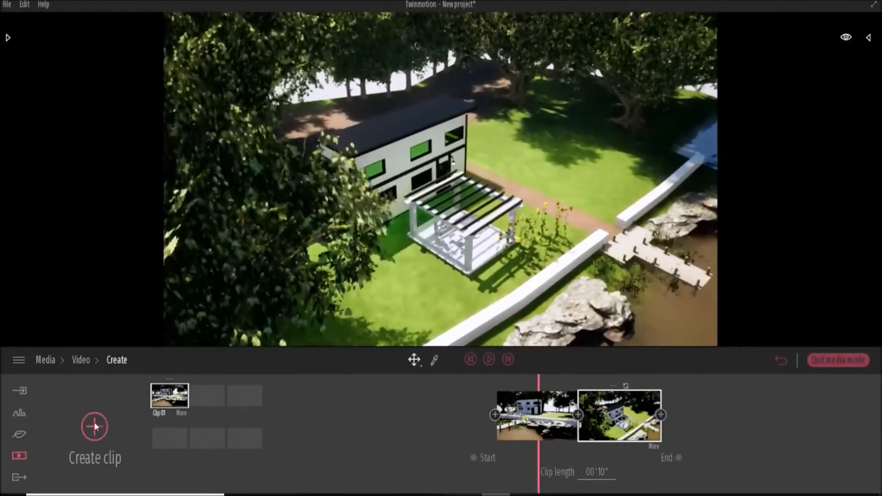
# Step: Create a second video clip from the aerial view and play back Clip 01 from its start
pyautogui.click(94, 425)
pyautogui.click(167, 396)
pyautogui.click(486, 360)
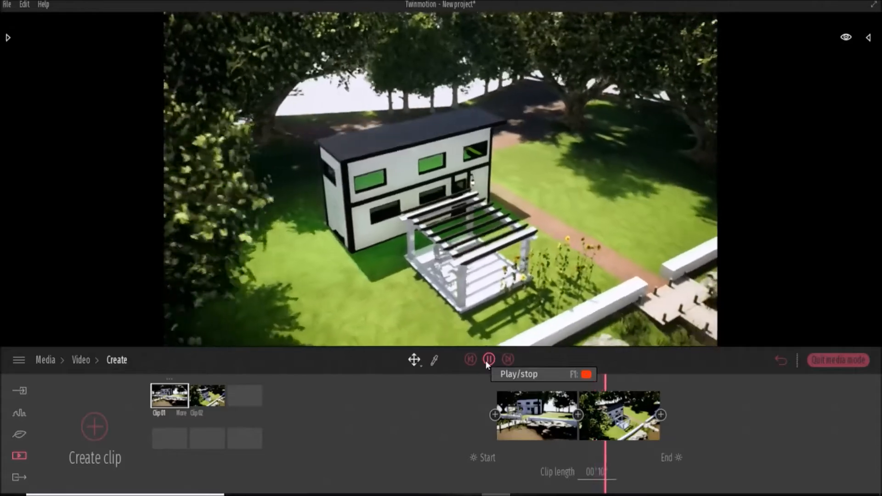
pyautogui.click(486, 360)
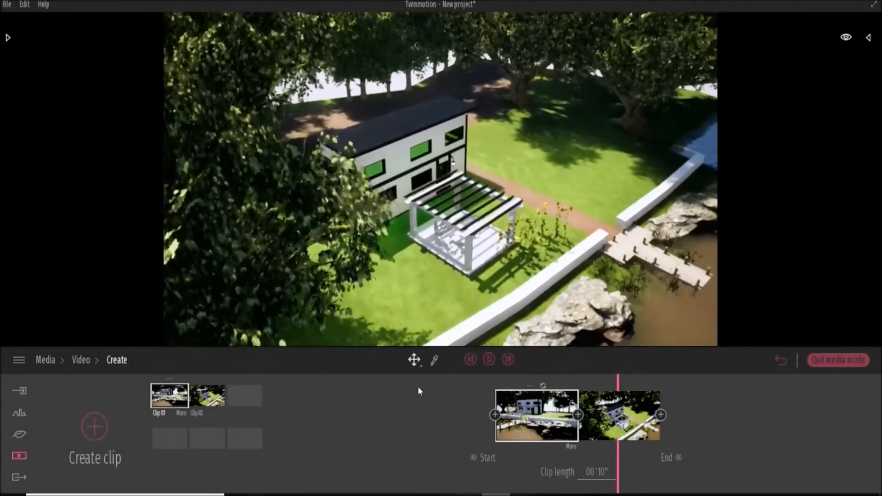
pyautogui.click(470, 360)
pyautogui.click(488, 361)
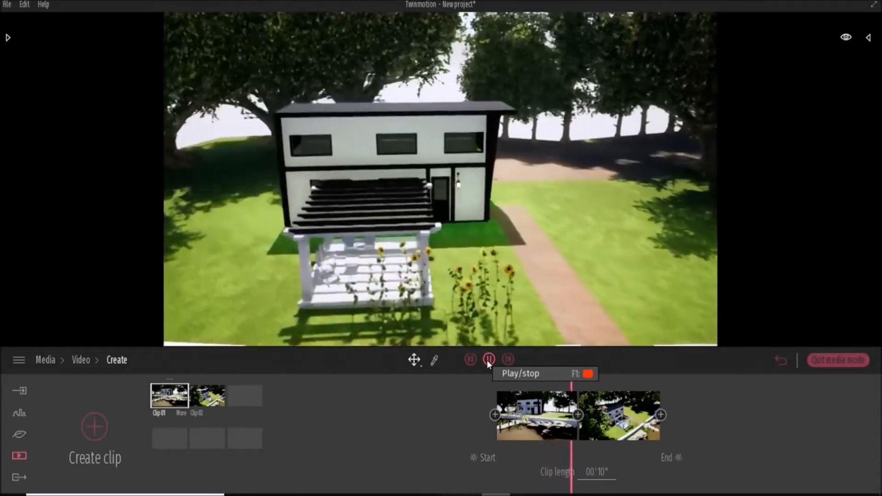
# Step: Draw a vehicle path along the driveway behind the house, from its far end to the near end
pyautogui.click(21, 413)
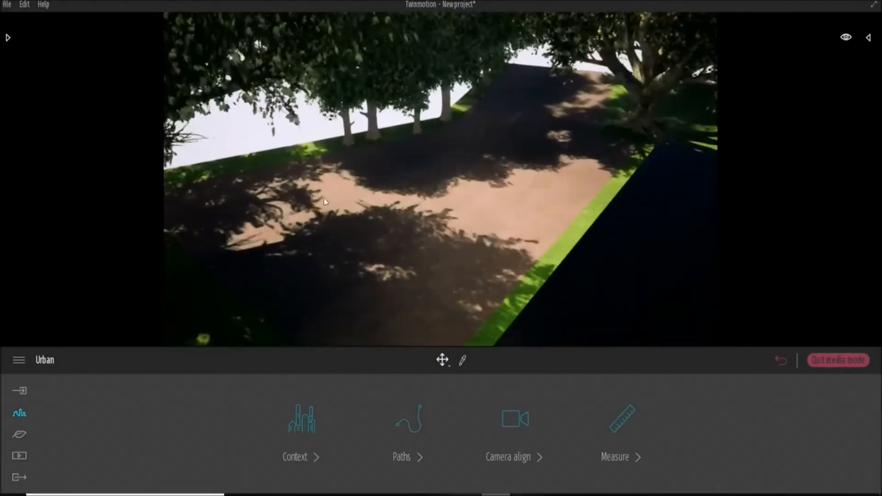
pyautogui.click(409, 418)
pyautogui.click(410, 418)
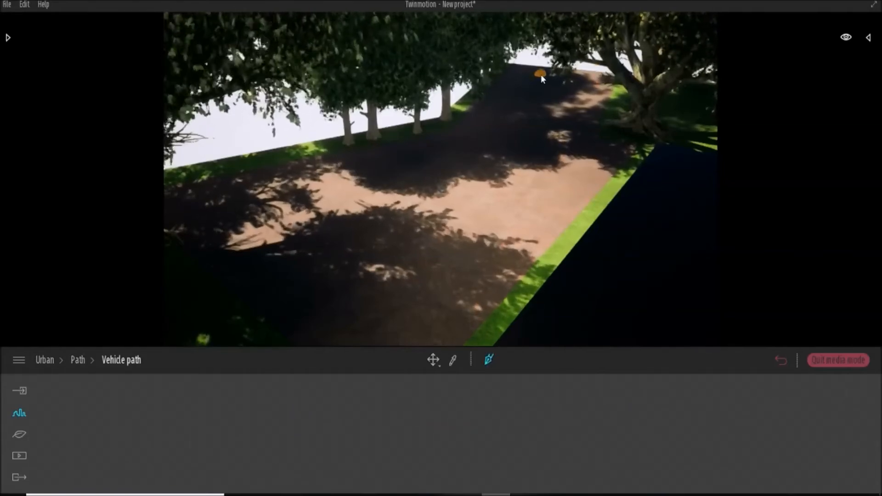
pyautogui.click(542, 73)
pyautogui.doubleClick(293, 311)
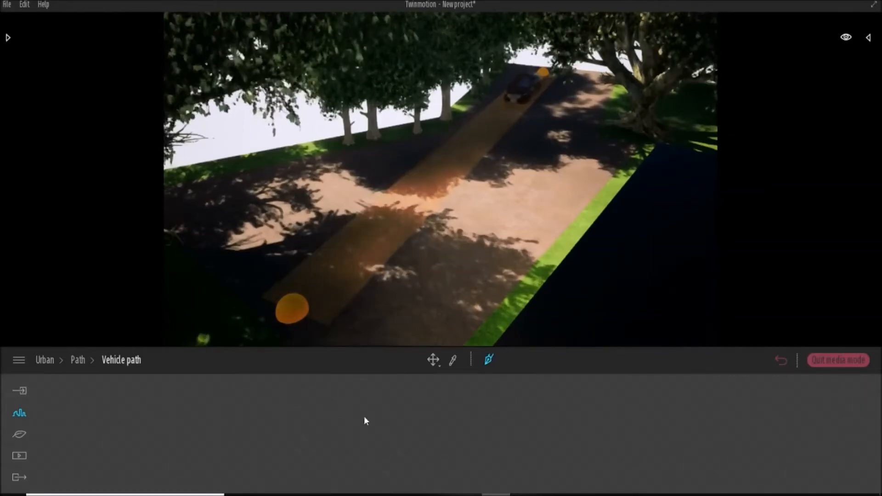
# Step: Return to the video clips and play back Clip 01 to check the vehicle traffic
pyautogui.click(18, 455)
pyautogui.click(510, 419)
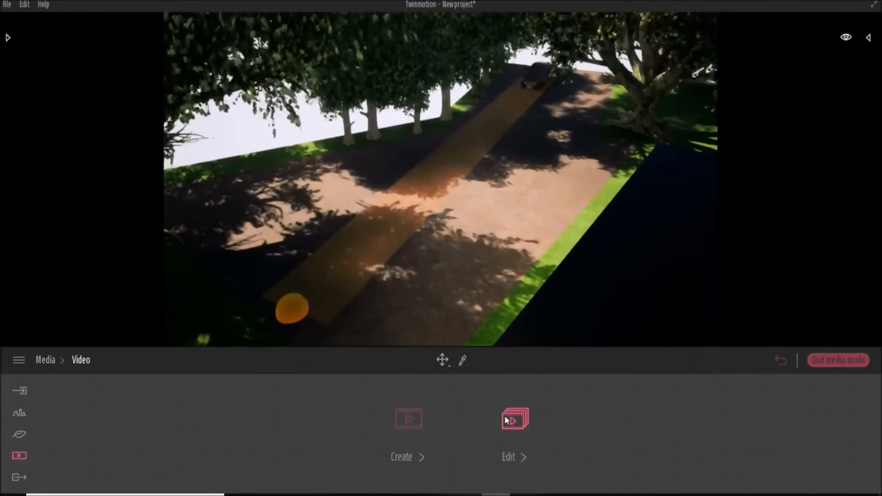
pyautogui.click(418, 422)
pyautogui.click(489, 360)
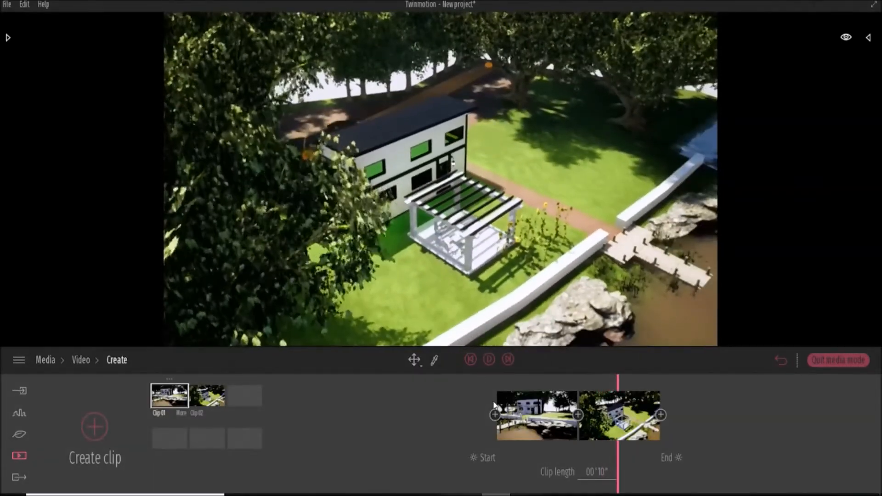
pyautogui.click(489, 360)
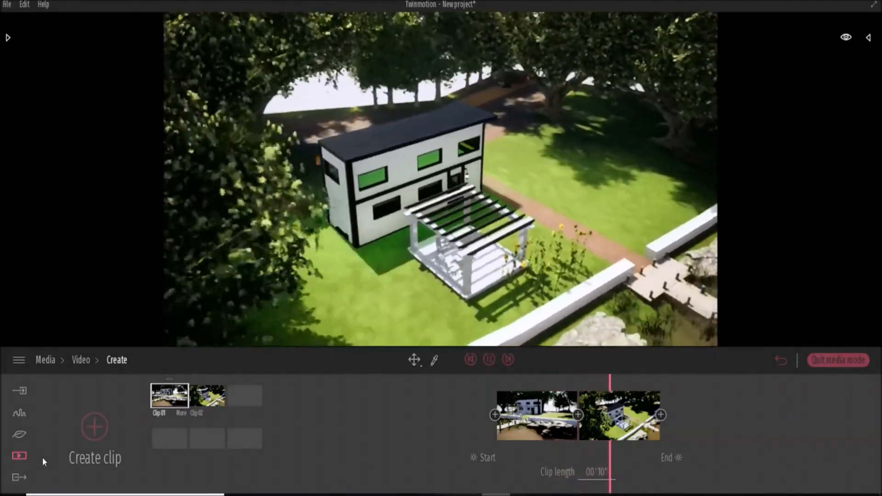
# Step: Set the driveway vehicle path's speed to 7 km/h and its density to 19%
pyautogui.click(20, 412)
pyautogui.click(402, 427)
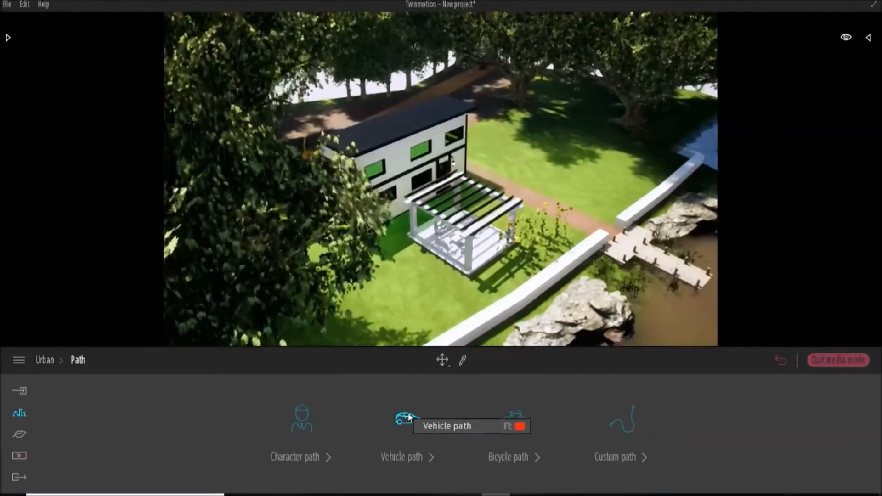
pyautogui.click(406, 420)
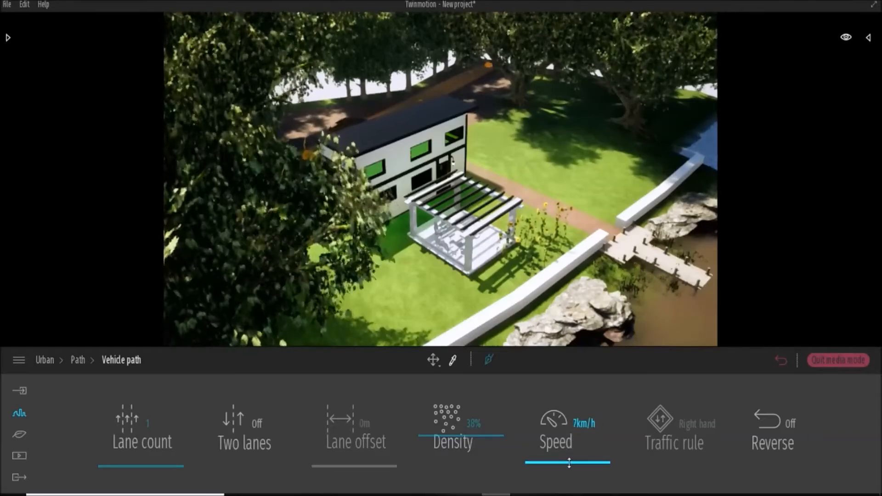
pyautogui.moveTo(489, 439); pyautogui.dragTo(495, 399)
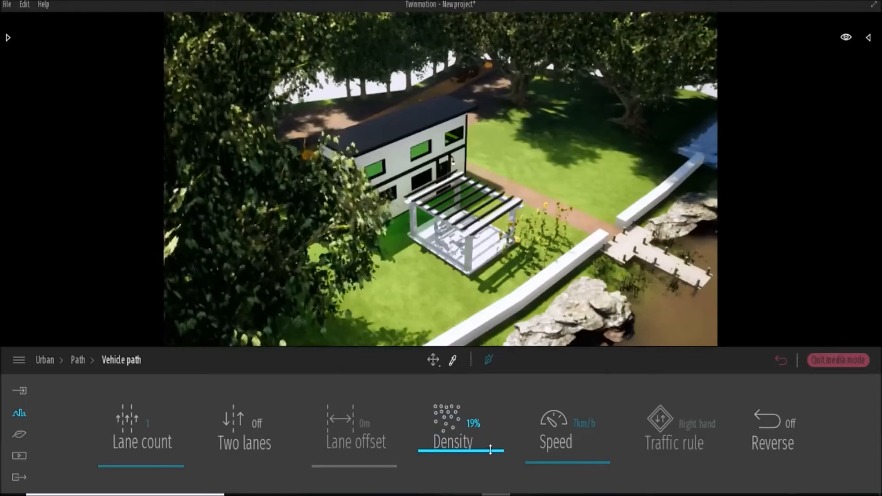
# Step: Reopen the video clips and preview Clip 01 with the adjusted vehicle traffic
pyautogui.click(19, 457)
pyautogui.click(418, 423)
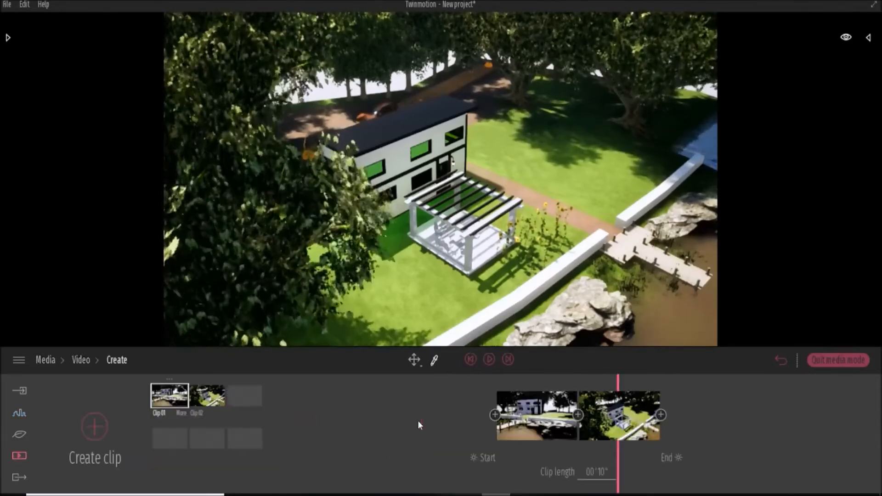
pyautogui.click(488, 360)
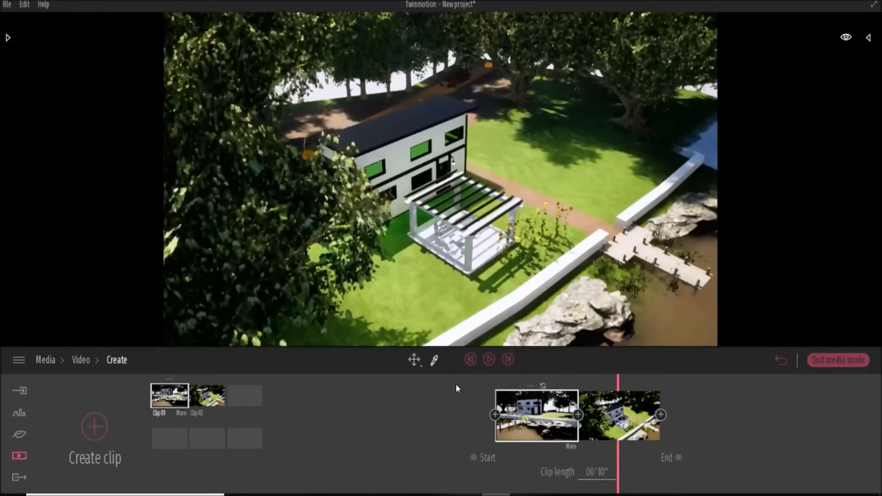
# Step: Open the export settings and select Clip 01 as the video to export
pyautogui.click(18, 478)
pyautogui.click(419, 423)
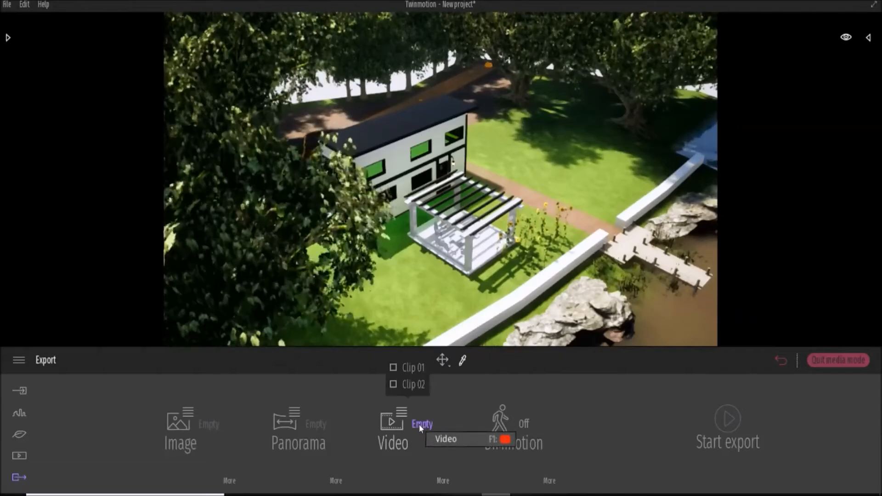
pyautogui.click(392, 369)
# Step: Start the export and choose the Twin Motion folder on the Desktop as its destination
pyautogui.click(728, 418)
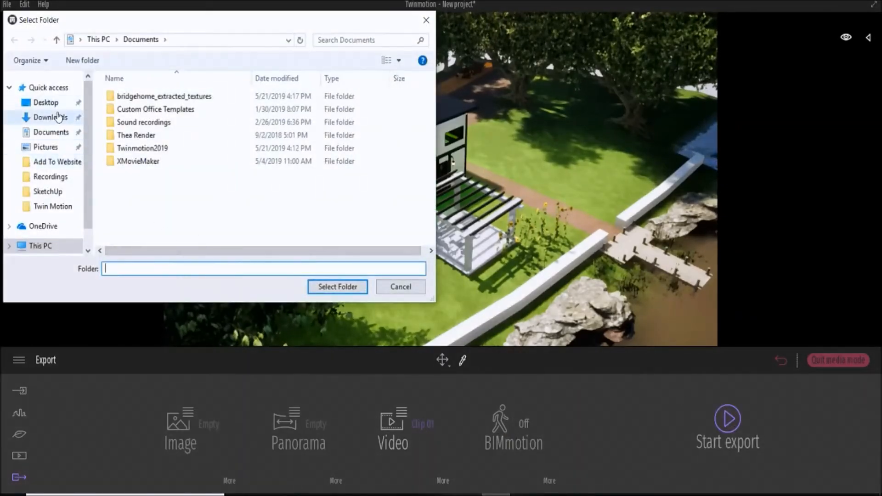
pyautogui.scroll(-1, 131, 205)
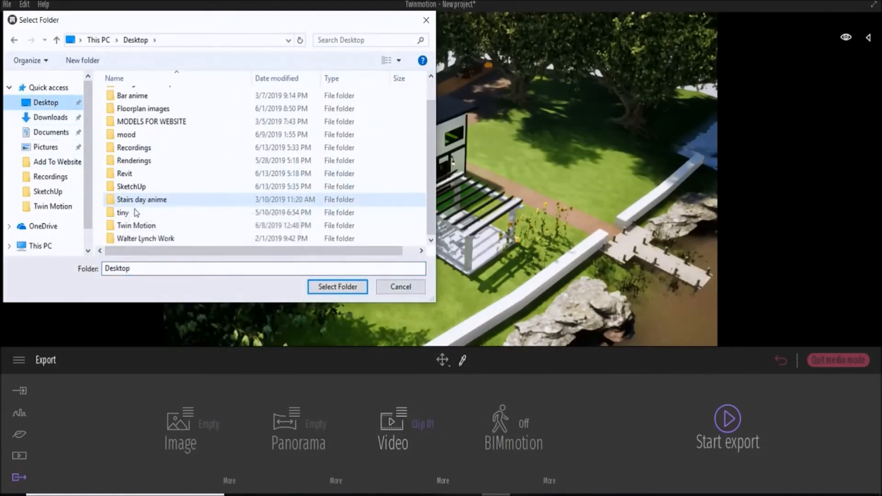
pyautogui.doubleClick(133, 229)
pyautogui.click(326, 287)
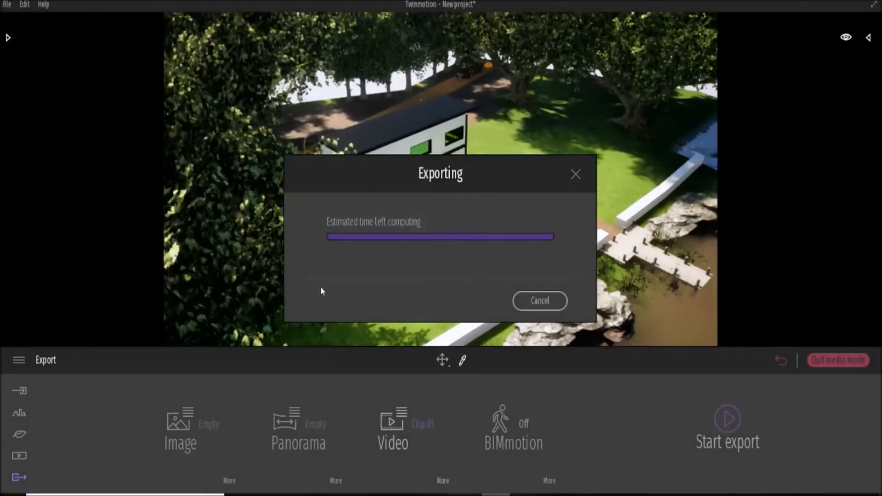